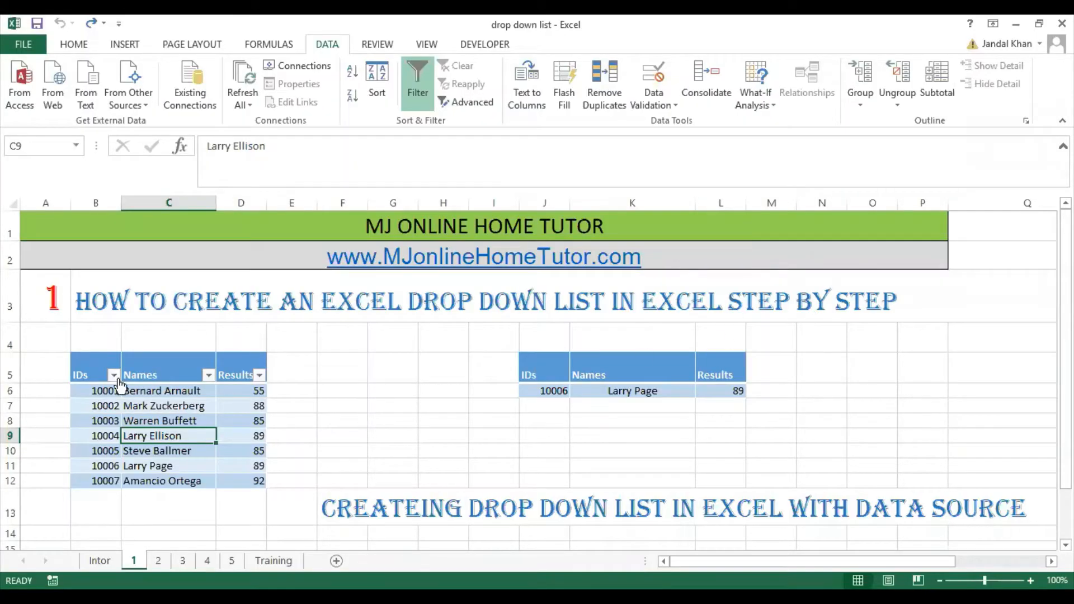
Choose ID 10004 from the drop-down list in J6 and select the matching record in the source table.
{"action": "left_click", "coordinate": [114, 375]}
{"action": "left_click", "coordinate": [551, 391]}
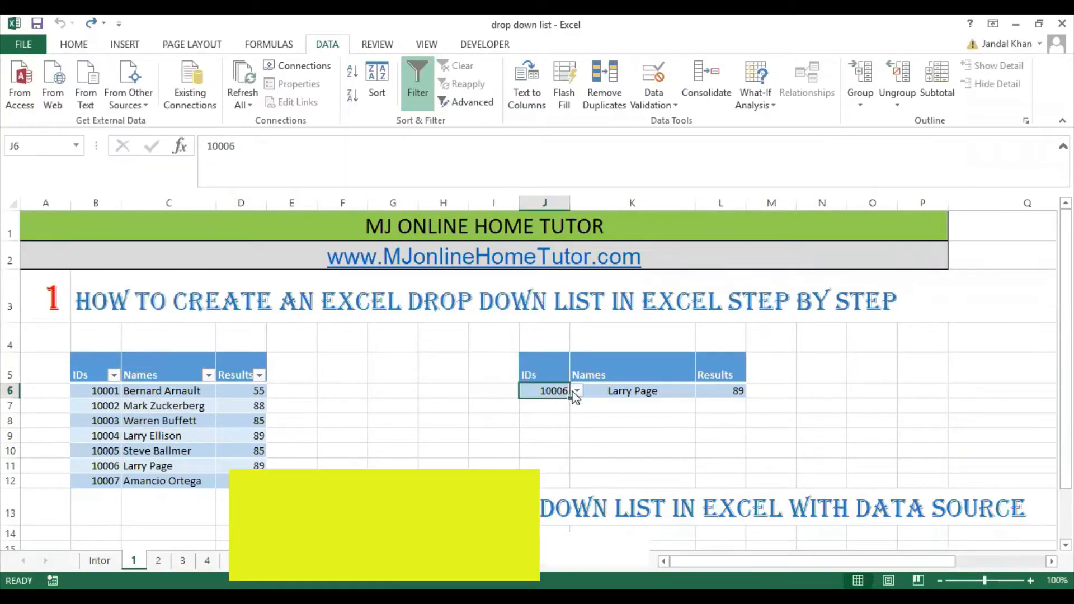
{"action": "left_click", "coordinate": [576, 391]}
{"action": "left_click", "coordinate": [564, 435]}
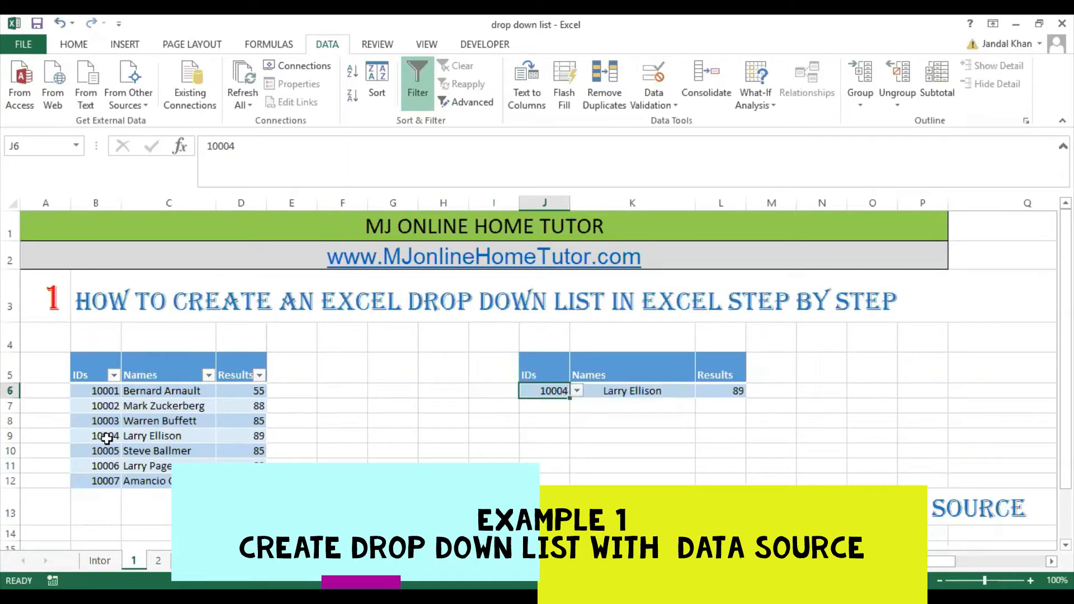
{"action": "left_click_drag", "start_coordinate": [115, 437], "coordinate": [276, 439]}
Choose ID 10002 from the drop-down list in J6 and select the matching record in the source table.
{"action": "left_click", "coordinate": [554, 391]}
{"action": "left_click", "coordinate": [577, 391]}
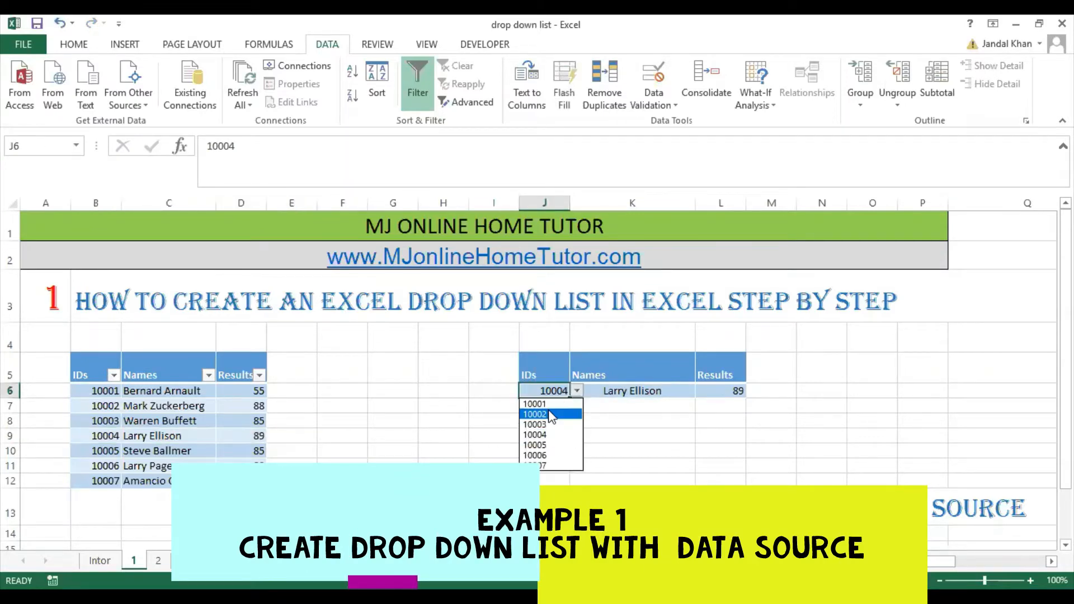
{"action": "left_click", "coordinate": [543, 415]}
{"action": "left_click", "coordinate": [612, 395]}
{"action": "left_click_drag", "start_coordinate": [100, 403], "coordinate": [238, 406]}
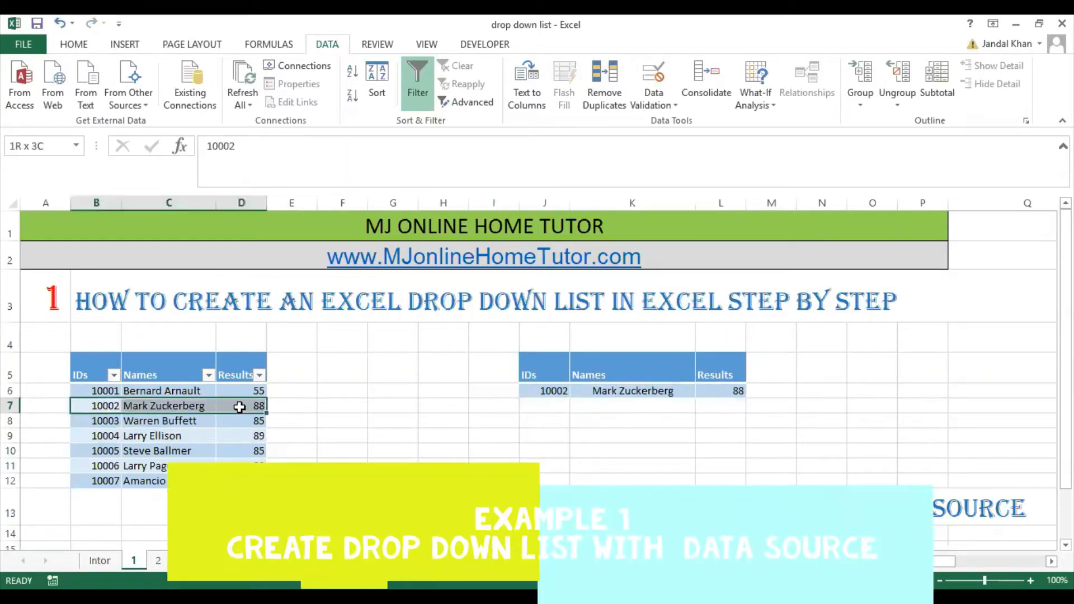
{"action": "left_click", "coordinate": [393, 406]}
Choose ID 10001 from the IDs drop-down list in the lookup table.
{"action": "left_click", "coordinate": [559, 392]}
{"action": "left_click", "coordinate": [577, 391]}
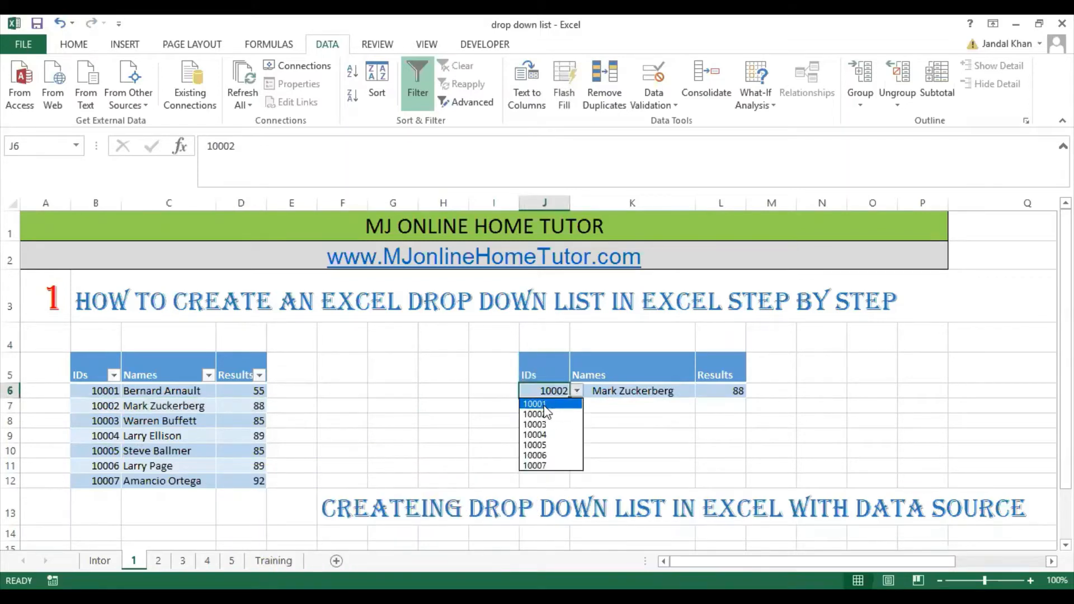
{"action": "left_click", "coordinate": [543, 403]}
{"action": "left_click", "coordinate": [413, 405]}
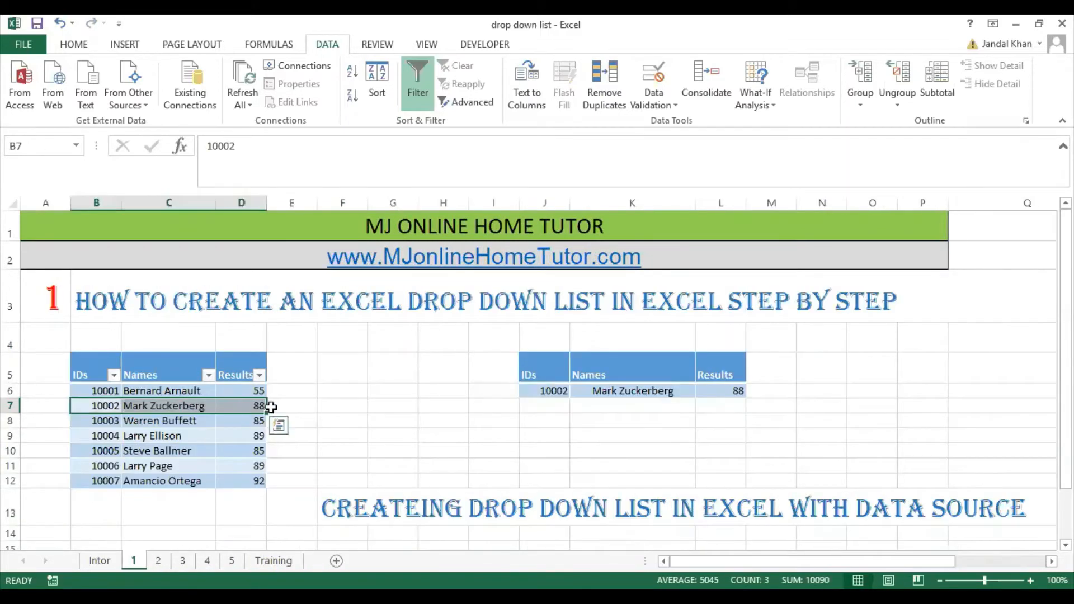
{"action": "left_click", "coordinate": [393, 406]}
{"action": "left_click", "coordinate": [548, 382]}
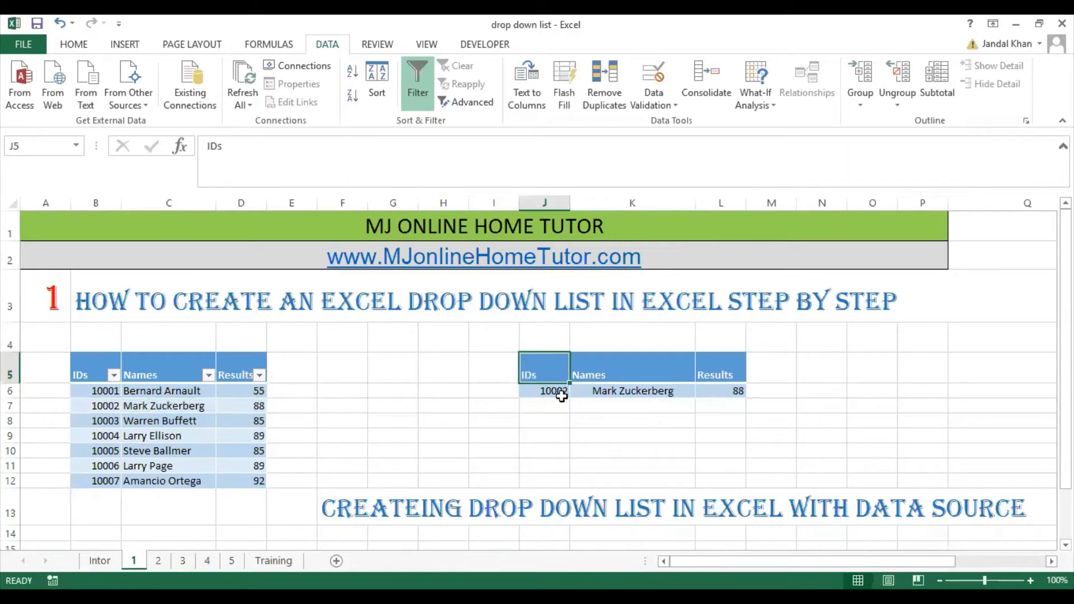
{"action": "left_click", "coordinate": [561, 392]}
{"action": "left_click", "coordinate": [577, 391]}
{"action": "left_click", "coordinate": [543, 403]}
{"action": "left_click", "coordinate": [392, 406]}
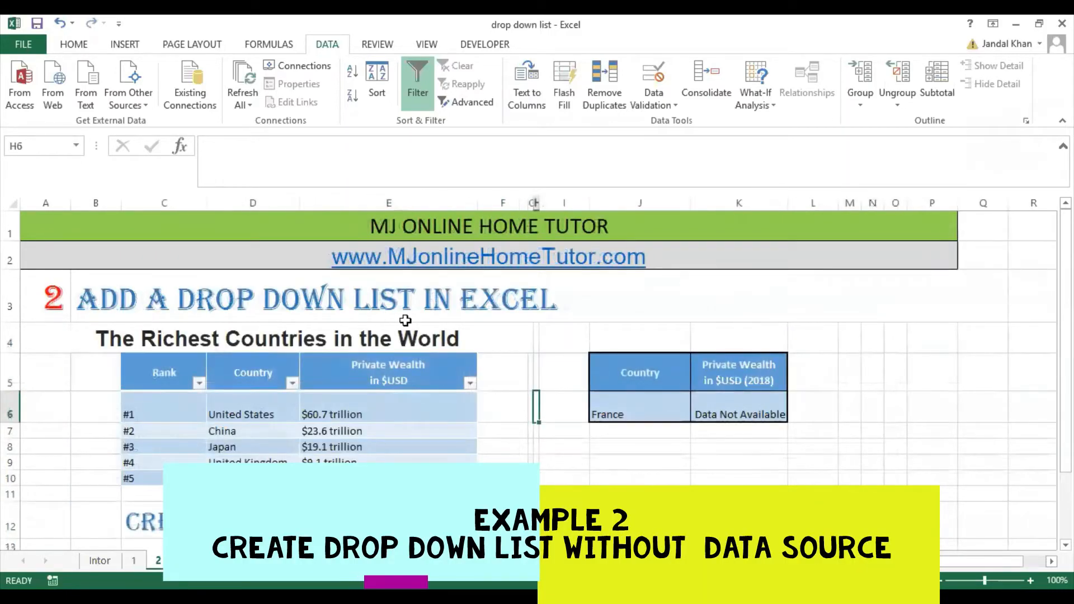
Choose Canada from the Country drop-down list in J6 on sheet 2 and select the adjacent private wealth cell.
{"action": "left_click", "coordinate": [284, 428]}
{"action": "left_click", "coordinate": [685, 414]}
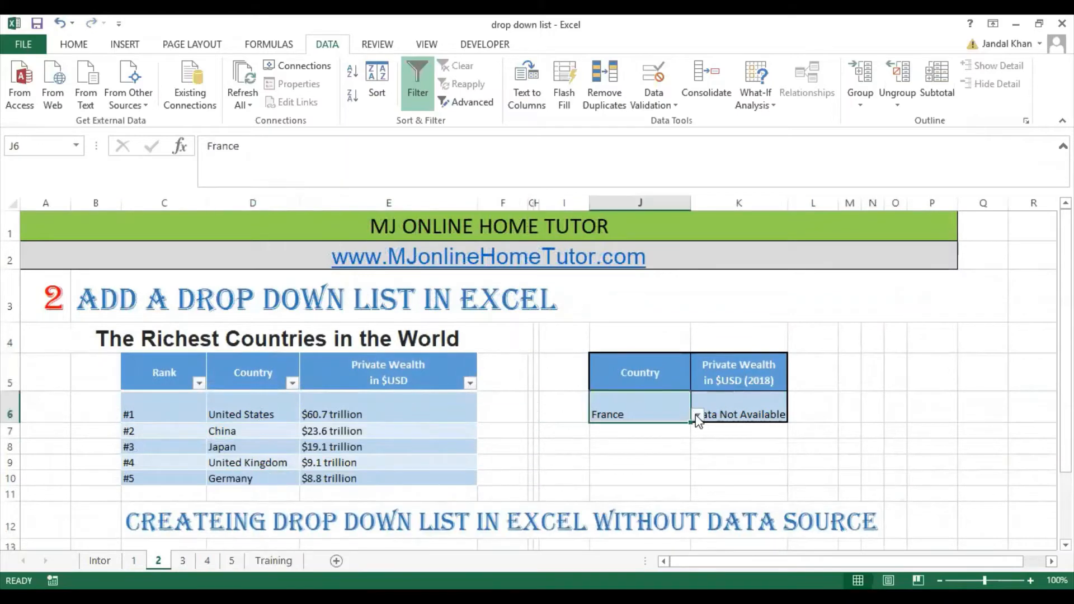
{"action": "left_click", "coordinate": [697, 414]}
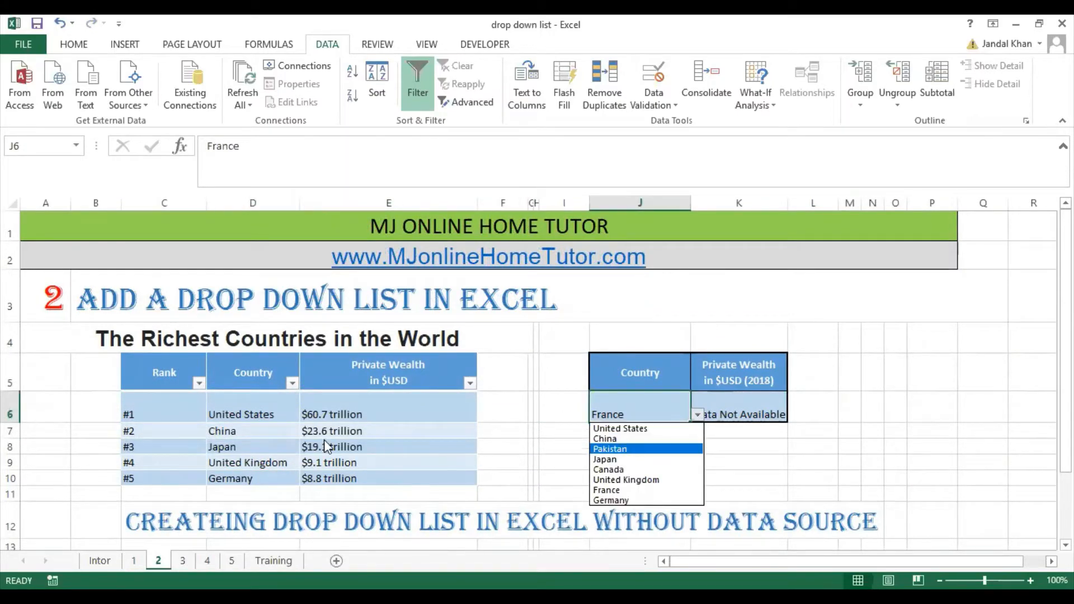
{"action": "left_click", "coordinate": [609, 469]}
{"action": "left_click", "coordinate": [727, 418]}
Choose United States and Pakistan in turn from the Country drop-down list, and select the whole richest-countries table.
{"action": "left_click", "coordinate": [671, 415]}
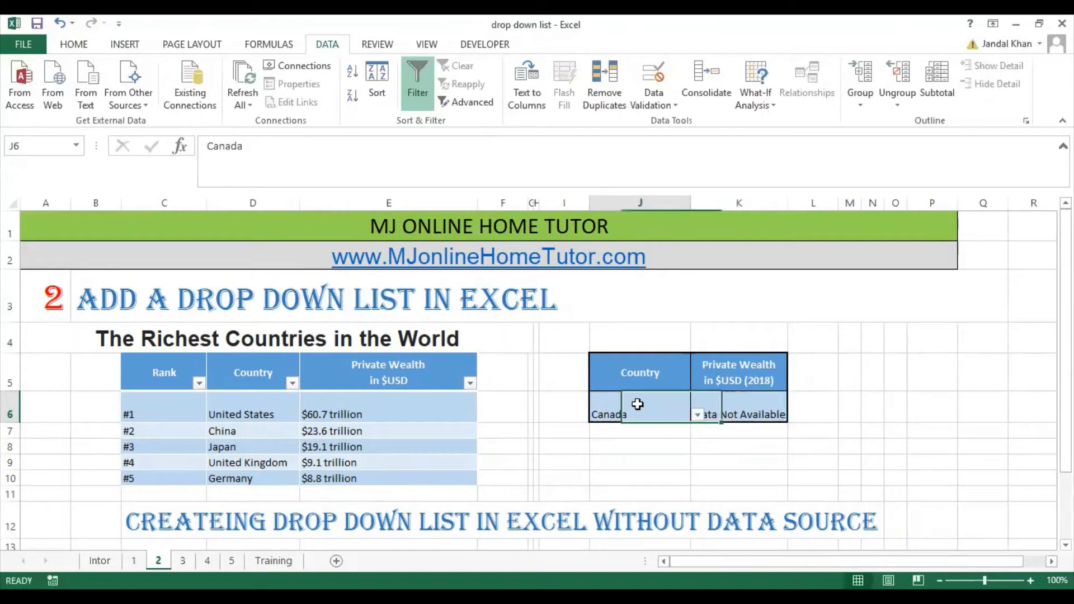
{"action": "left_click", "coordinate": [698, 414]}
{"action": "left_click", "coordinate": [691, 428]}
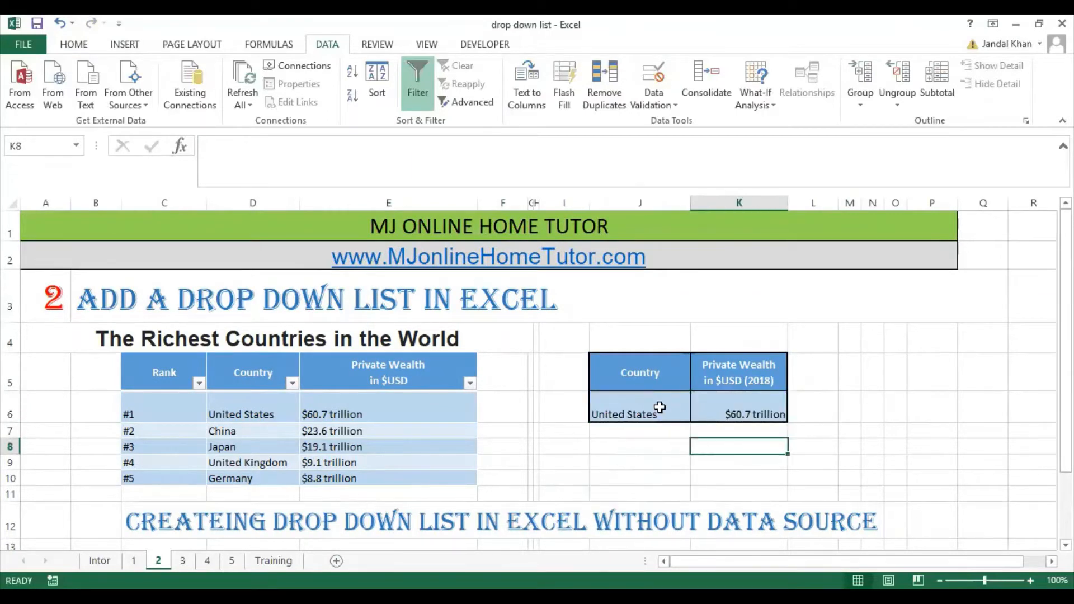
{"action": "left_click", "coordinate": [727, 417]}
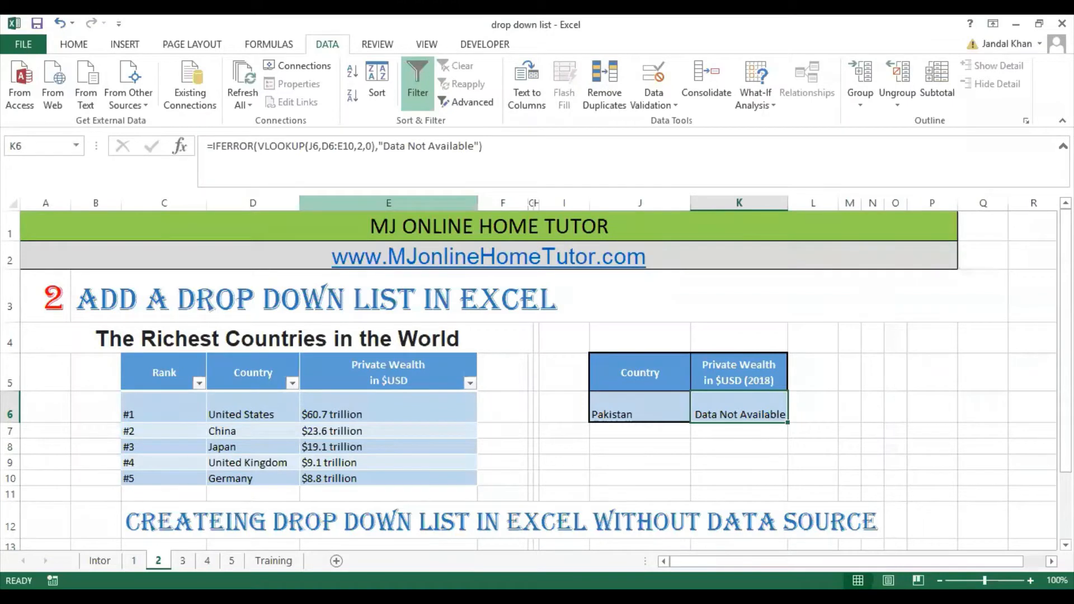
{"action": "left_click_drag", "start_coordinate": [166, 372], "coordinate": [477, 475]}
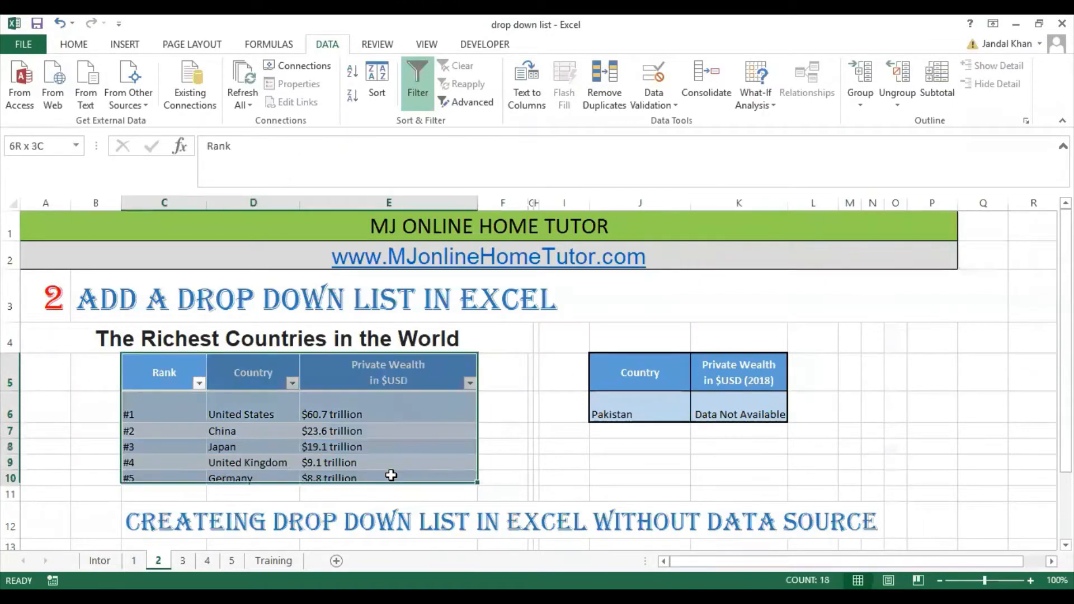
{"action": "left_click", "coordinate": [560, 432]}
Open sheet 3 and choose ID 10001 from the IDs drop-down list in E6.
{"action": "left_click", "coordinate": [182, 560]}
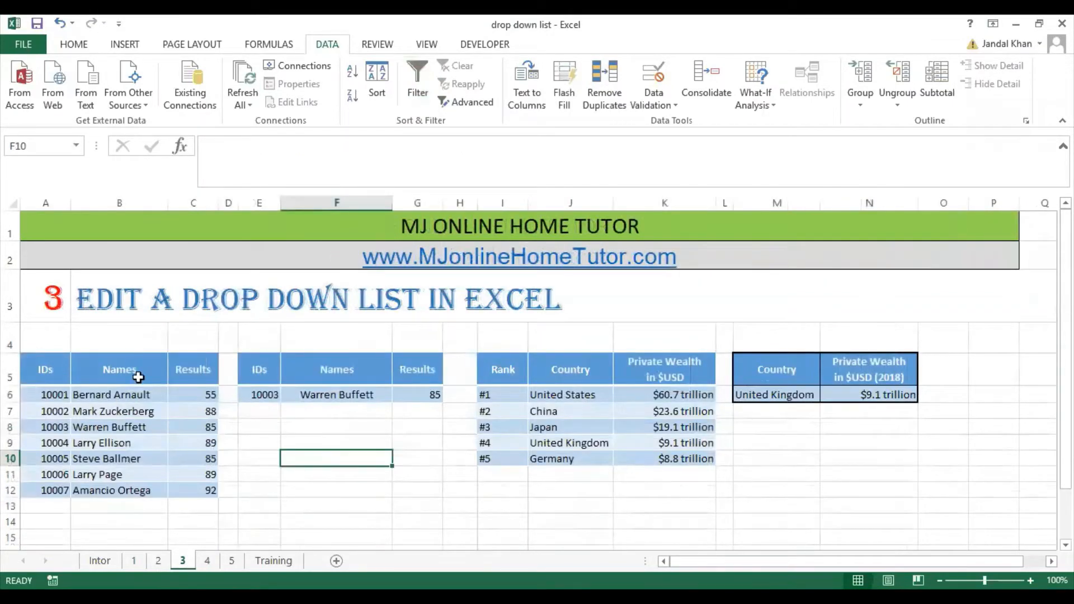
{"action": "left_click", "coordinate": [61, 368]}
{"action": "left_click", "coordinate": [264, 398]}
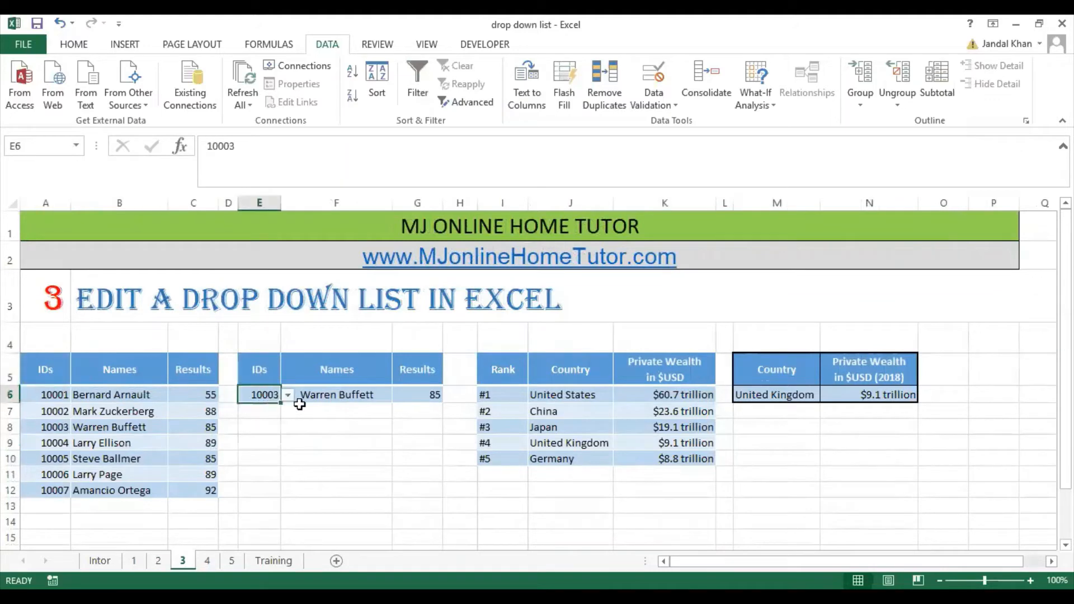
{"action": "left_click", "coordinate": [288, 395]}
{"action": "left_click", "coordinate": [266, 409]}
{"action": "key", "text": "Right"}
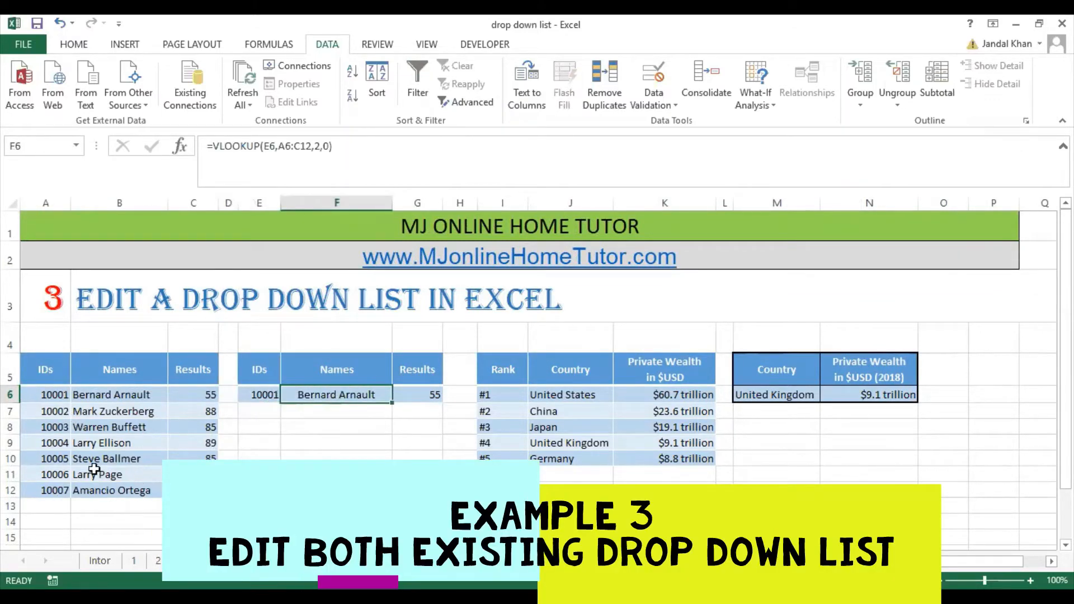
Choose Pakistan from the Country drop-down list in M6 on sheet 3.
{"action": "left_click", "coordinate": [551, 408]}
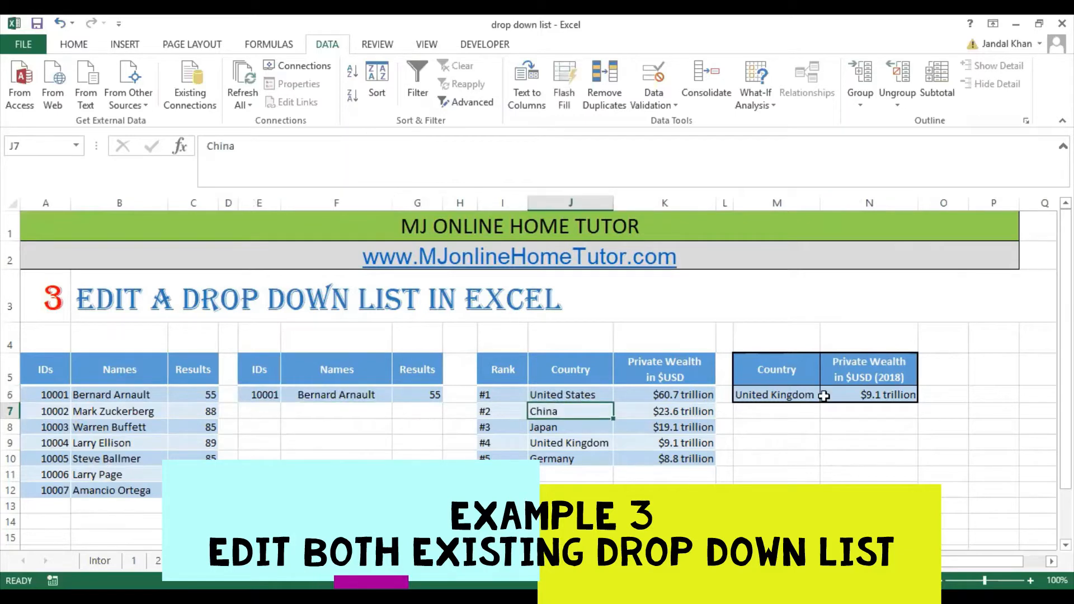
{"action": "left_click", "coordinate": [817, 395]}
{"action": "left_click", "coordinate": [828, 396]}
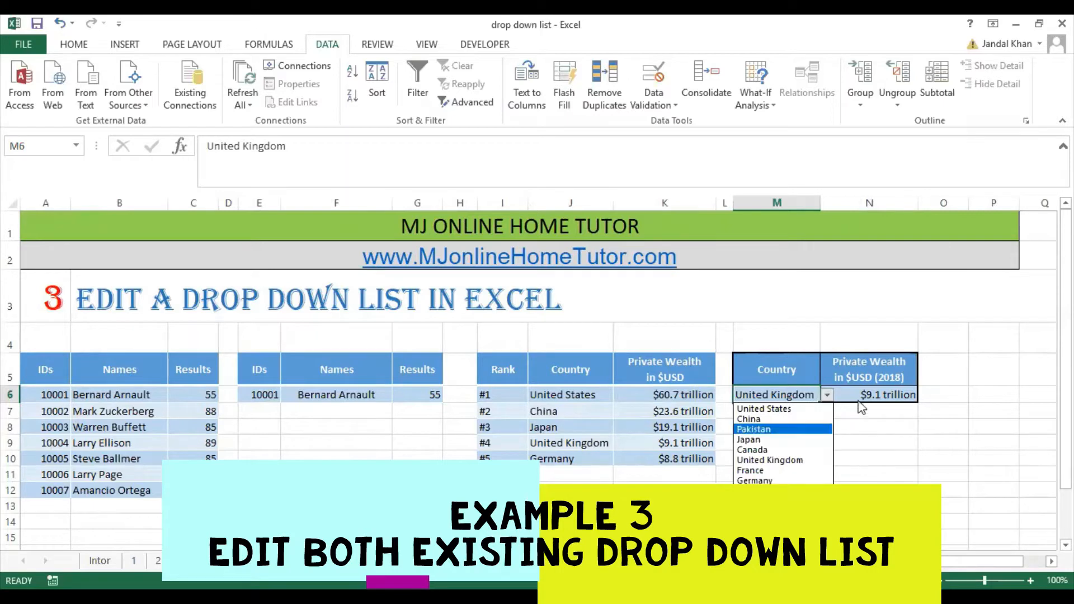
{"action": "left_click", "coordinate": [765, 430]}
{"action": "left_click", "coordinate": [822, 427]}
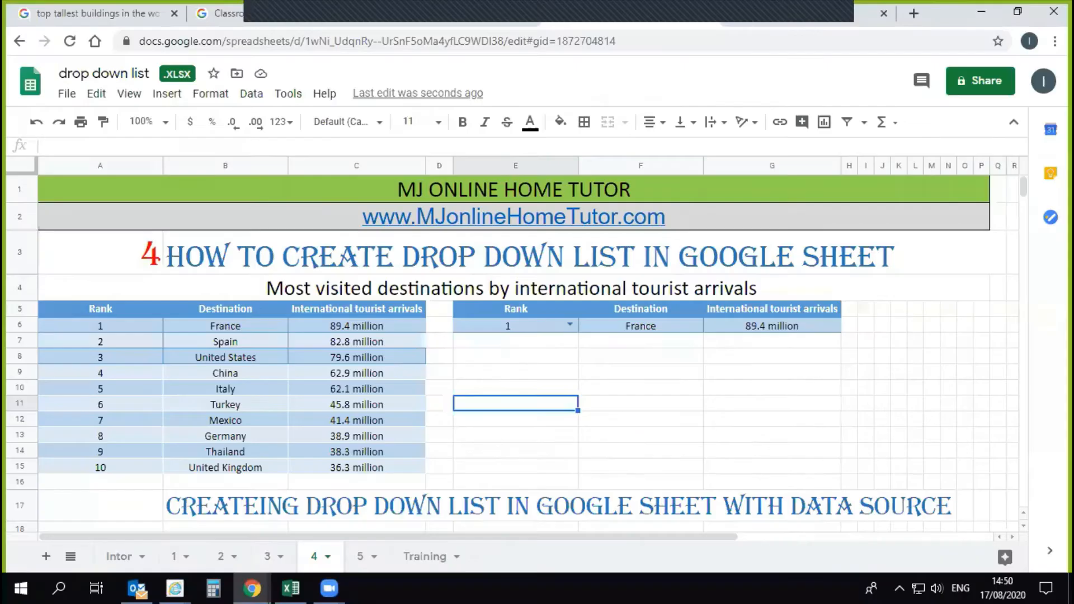
Choose rank 2 from the drop-down list in E6 and select Spain's destination and arrivals cells in the source table.
{"action": "left_click", "coordinate": [102, 312]}
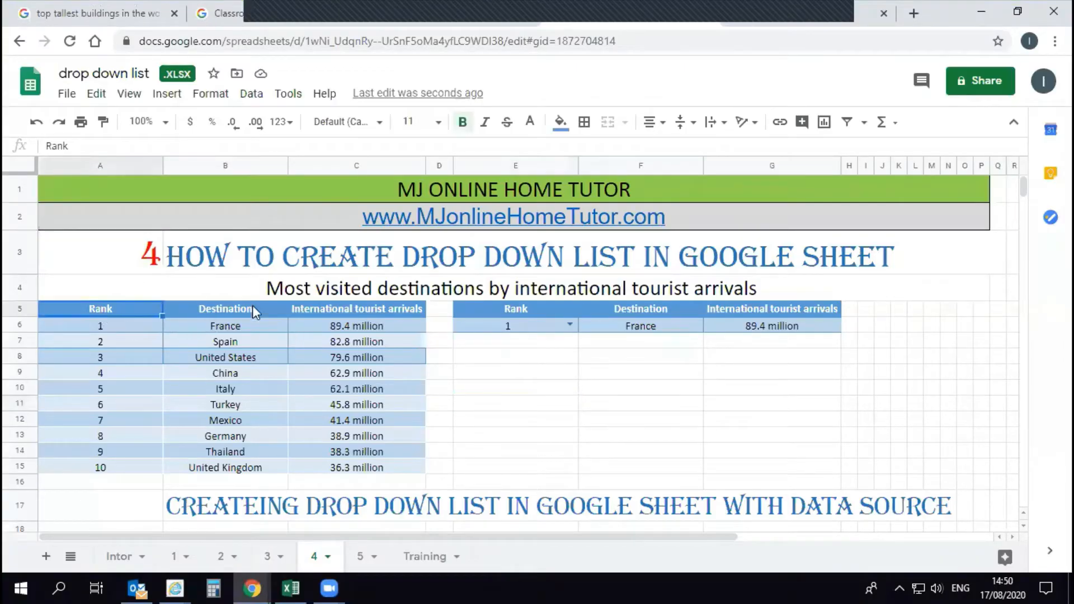
{"action": "left_click", "coordinate": [569, 324]}
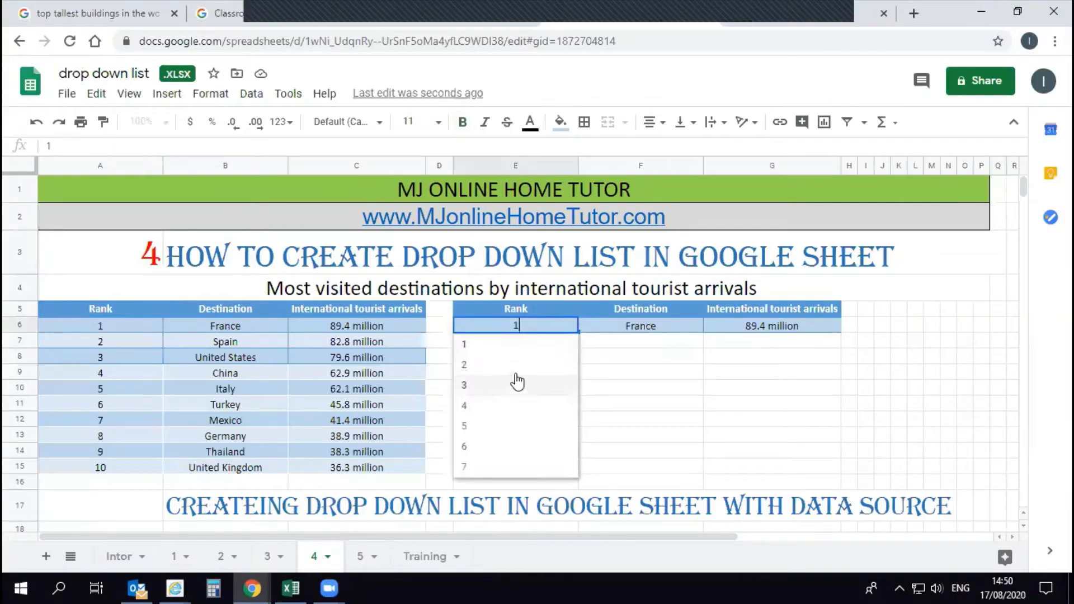
{"action": "left_click", "coordinate": [512, 361]}
{"action": "left_click", "coordinate": [222, 341]}
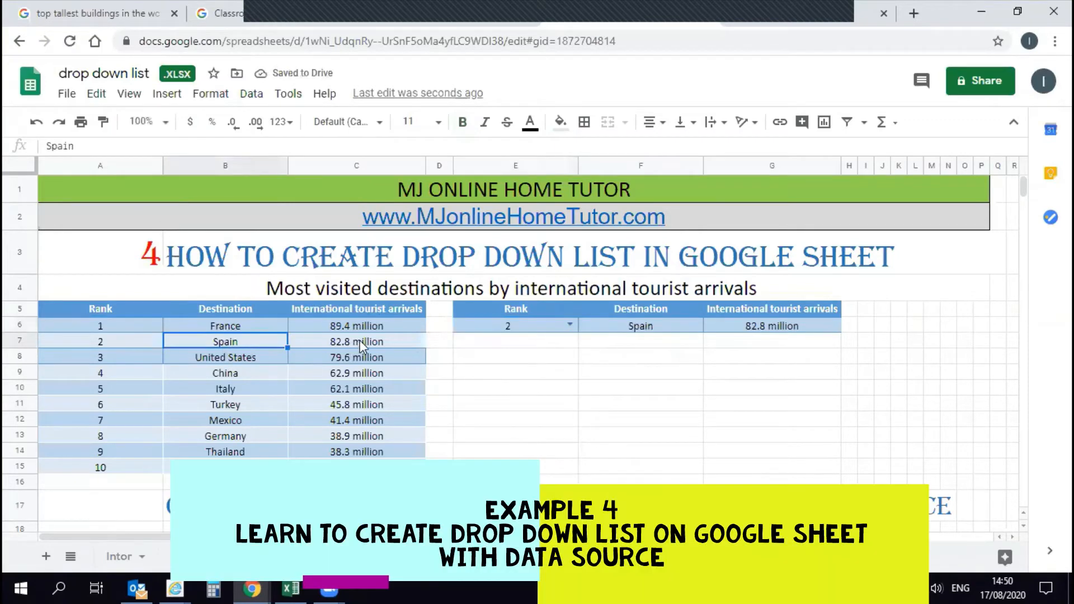
{"action": "left_click", "coordinate": [361, 340]}
Choose rank 3 from the drop-down list in E6 and select the matching source record and lookup result cells.
{"action": "left_click", "coordinate": [570, 324]}
{"action": "left_click", "coordinate": [520, 379]}
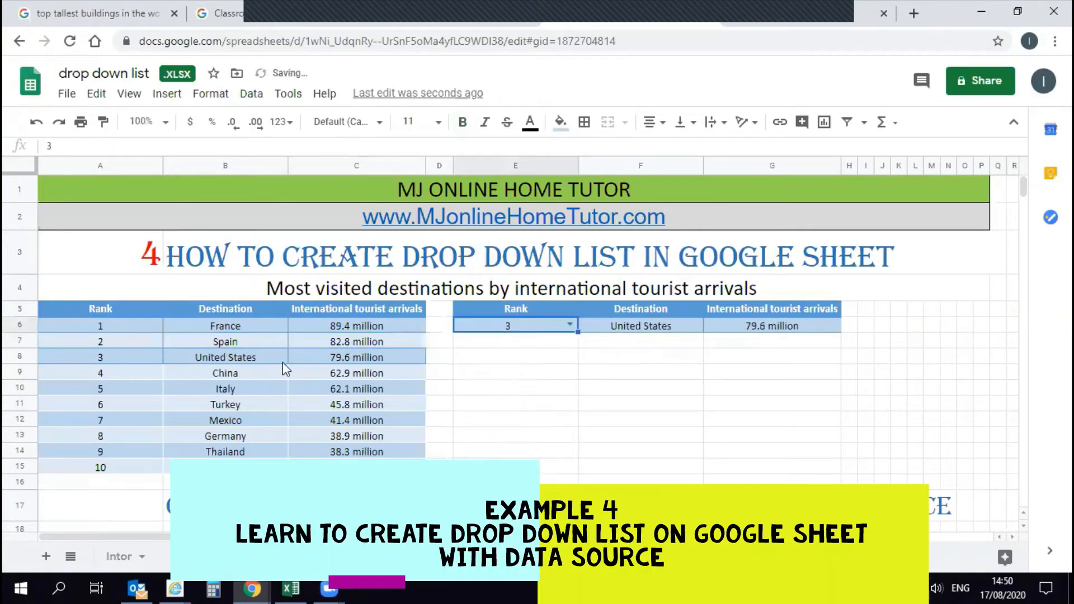
{"action": "left_click_drag", "start_coordinate": [128, 358], "coordinate": [391, 354]}
{"action": "left_click_drag", "start_coordinate": [626, 328], "coordinate": [754, 327]}
{"action": "left_click", "coordinate": [753, 326]}
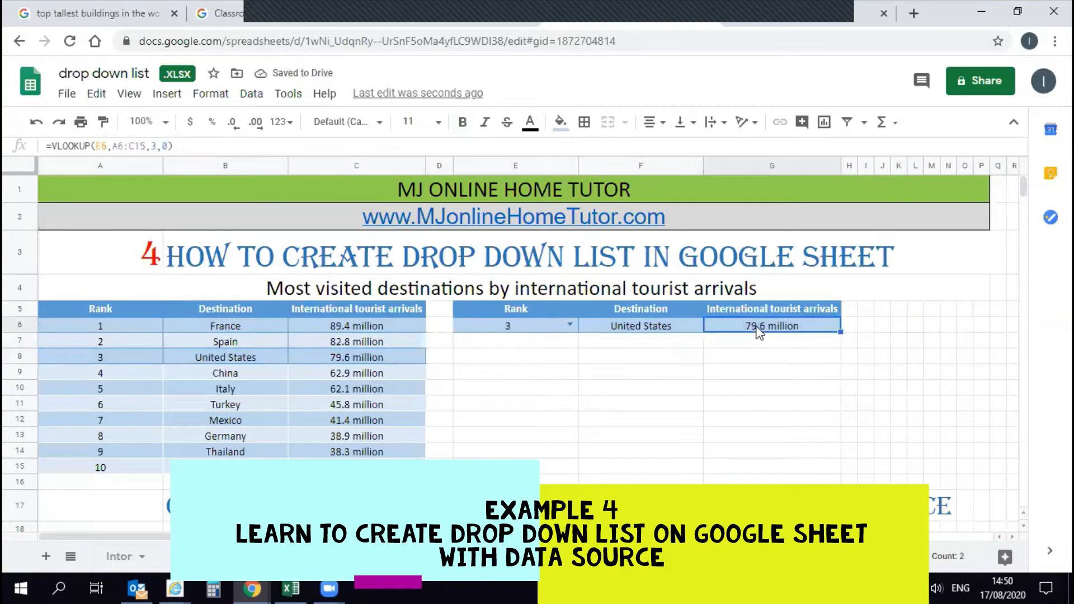
{"action": "left_click", "coordinate": [643, 372]}
Choose rank 5 from the Rank drop-down list in E6 and open sheet 5.
{"action": "double_click", "coordinate": [515, 326]}
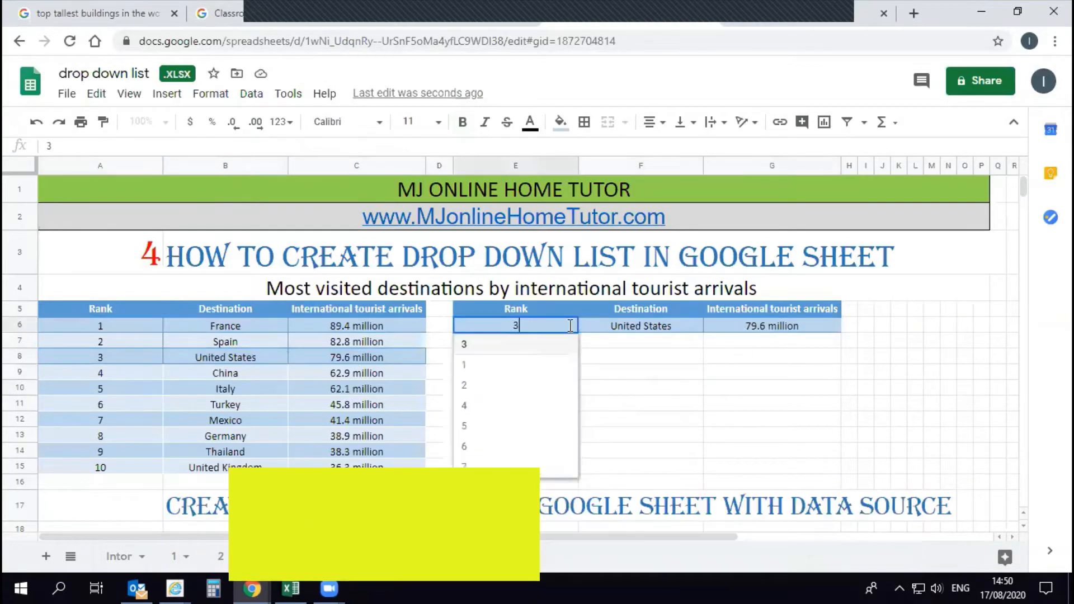
{"action": "left_click", "coordinate": [482, 431]}
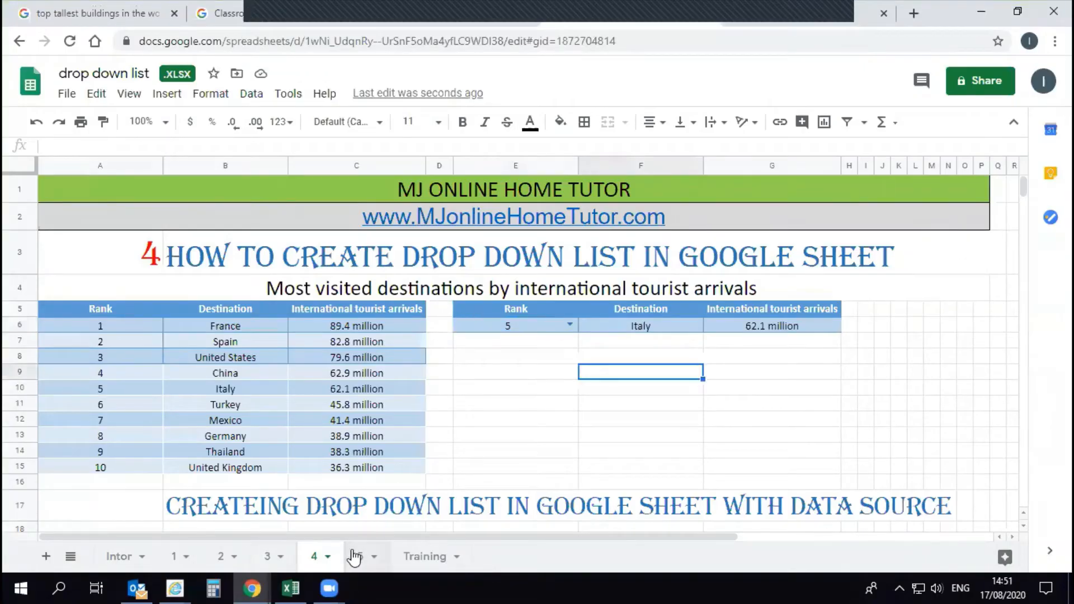
{"action": "left_click", "coordinate": [358, 556]}
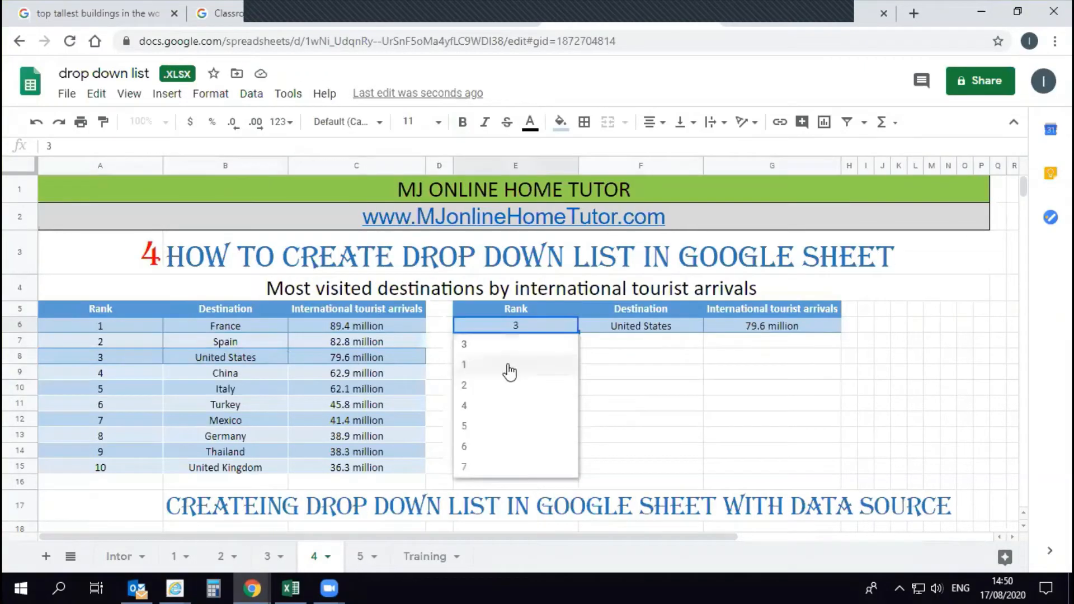
{"action": "left_click", "coordinate": [477, 431]}
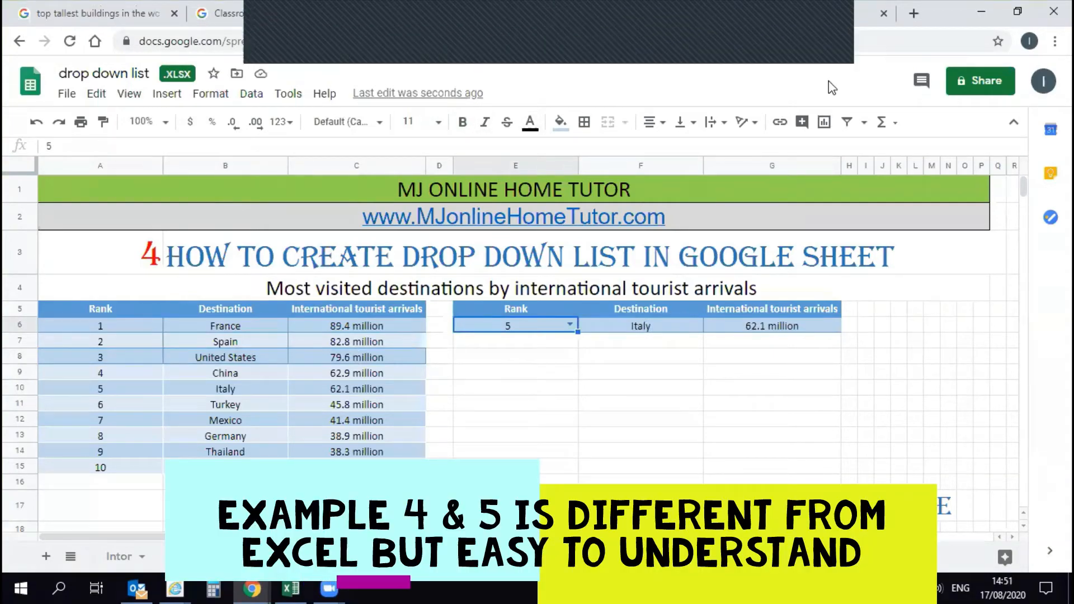
{"action": "left_click", "coordinate": [640, 372]}
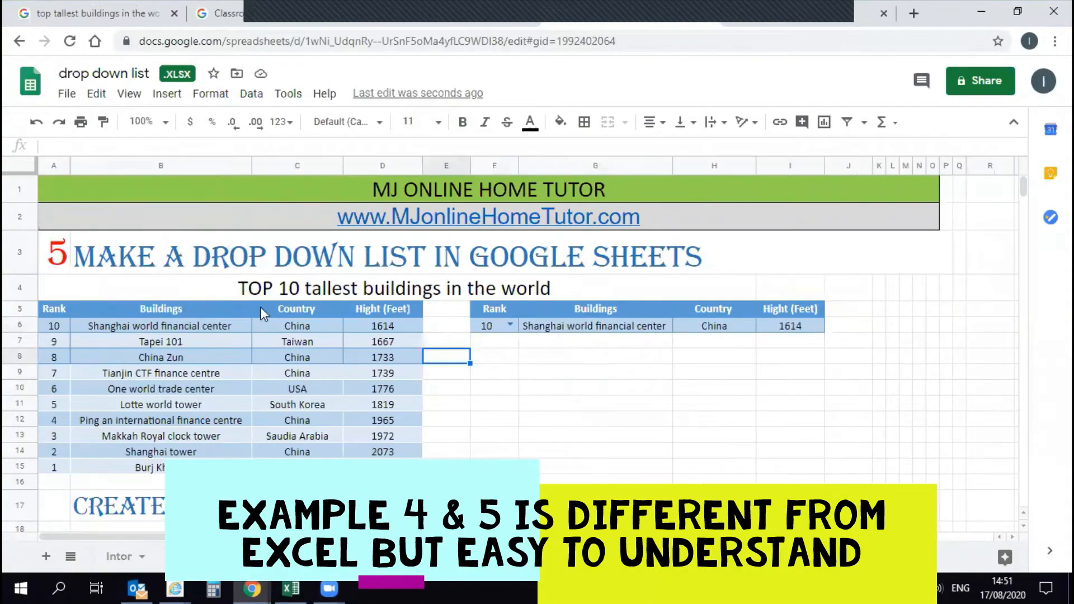
Choose rank 3 from the Rank drop-down list in F6 of the tallest-buildings lookup table.
{"action": "left_click", "coordinate": [353, 287]}
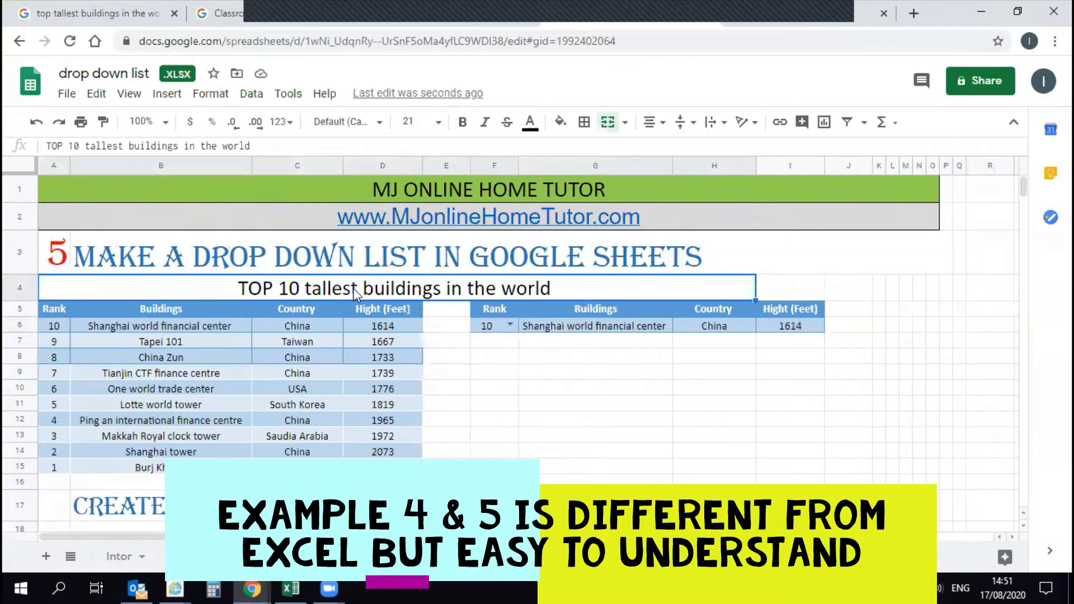
{"action": "left_click", "coordinate": [165, 325]}
{"action": "left_click", "coordinate": [509, 325]}
{"action": "left_click", "coordinate": [492, 453]}
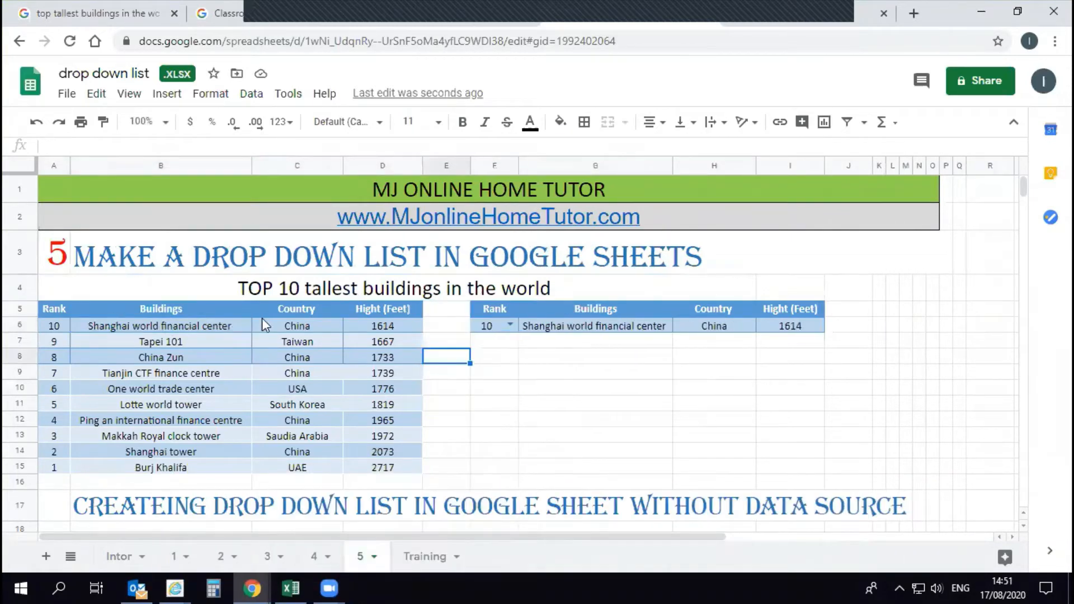
{"action": "left_click", "coordinate": [353, 287]}
{"action": "left_click", "coordinate": [159, 324]}
{"action": "left_click", "coordinate": [510, 325]}
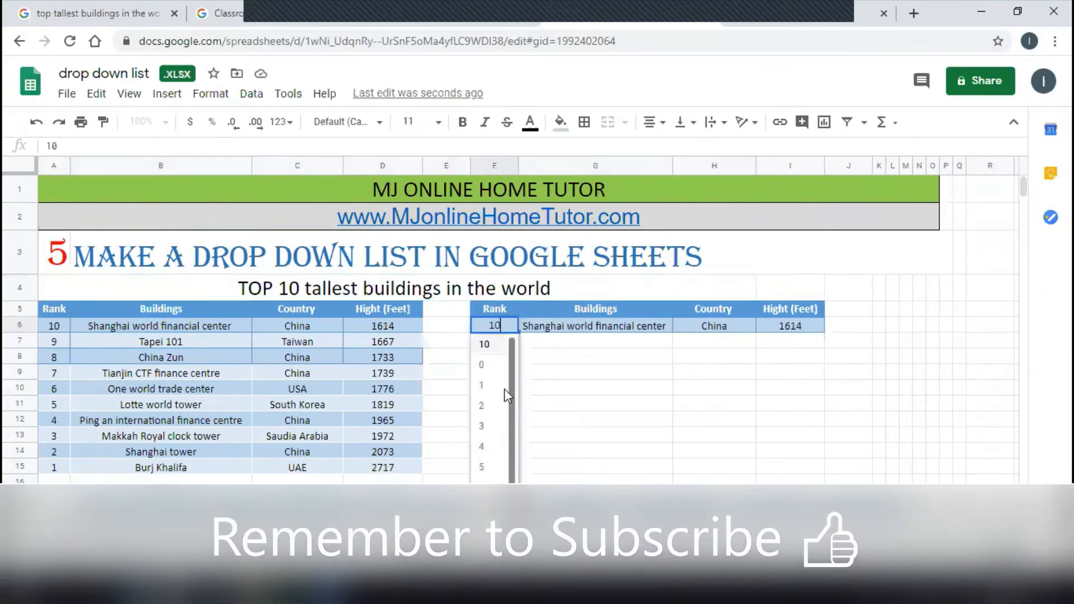
{"action": "left_click", "coordinate": [486, 425]}
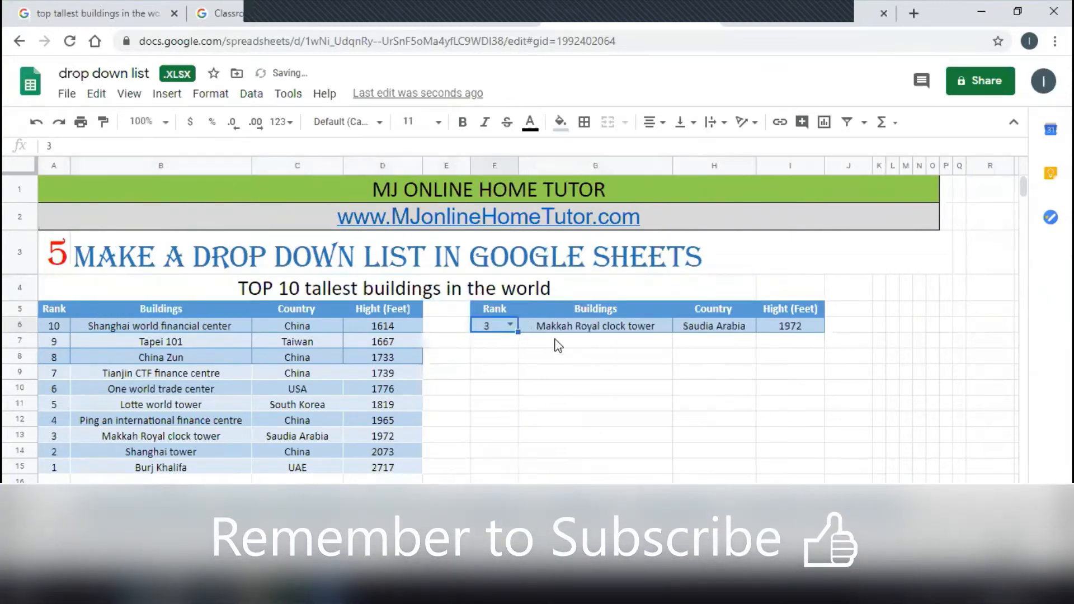
View the rank choices in the drop-down list in F6.
{"action": "left_click", "coordinate": [510, 325]}
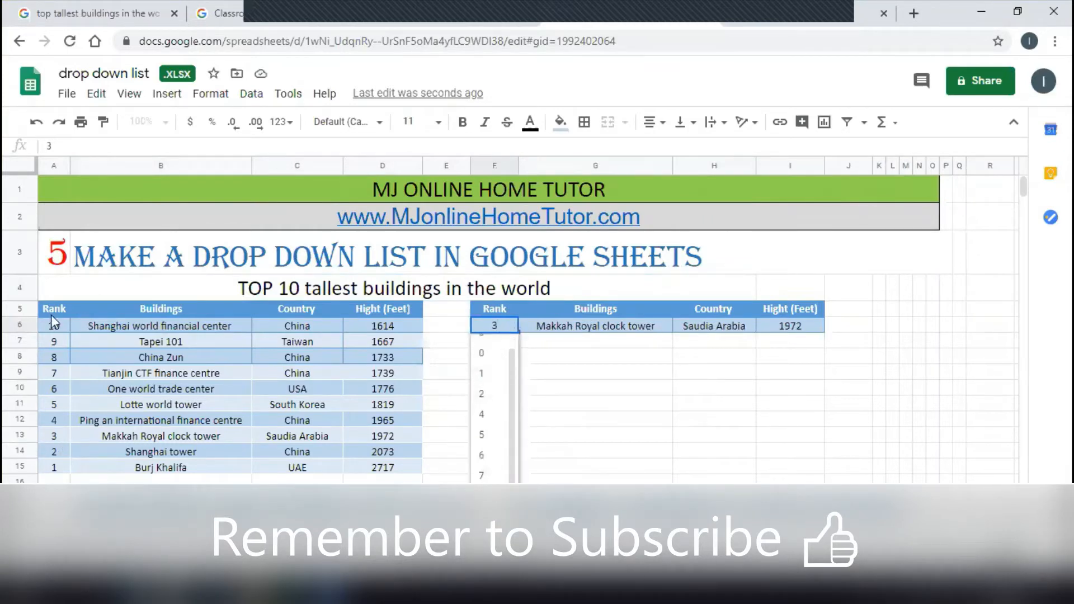
{"action": "key", "text": "Return"}
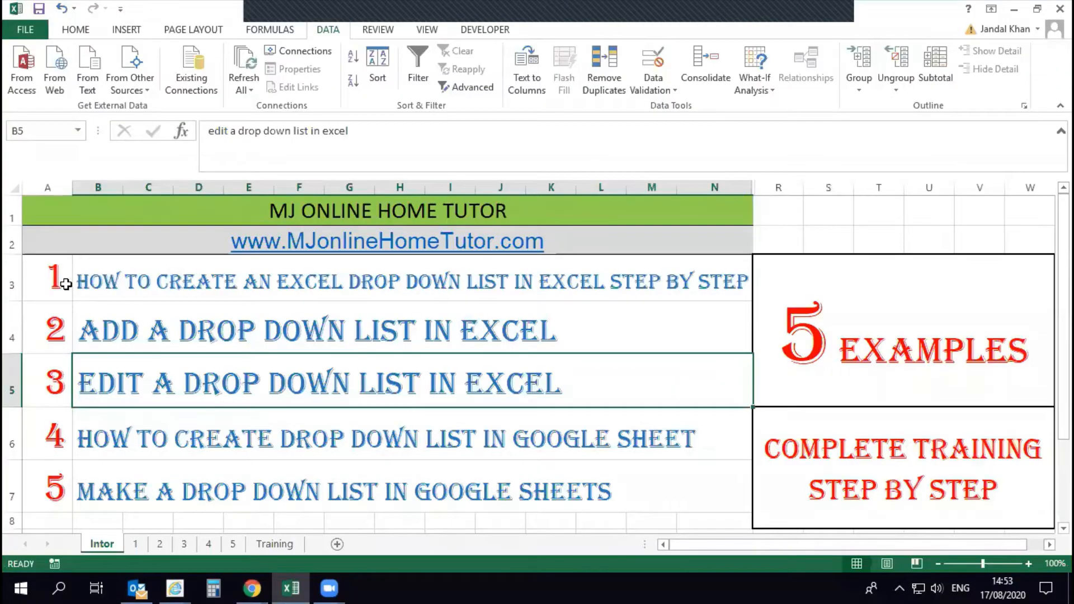
Switch to the Excel workbook and fill the first example's heading in row 3 of the Intor sheet with light green.
{"action": "left_click_drag", "start_coordinate": [129, 279], "coordinate": [129, 278]}
{"action": "left_click", "coordinate": [78, 29]}
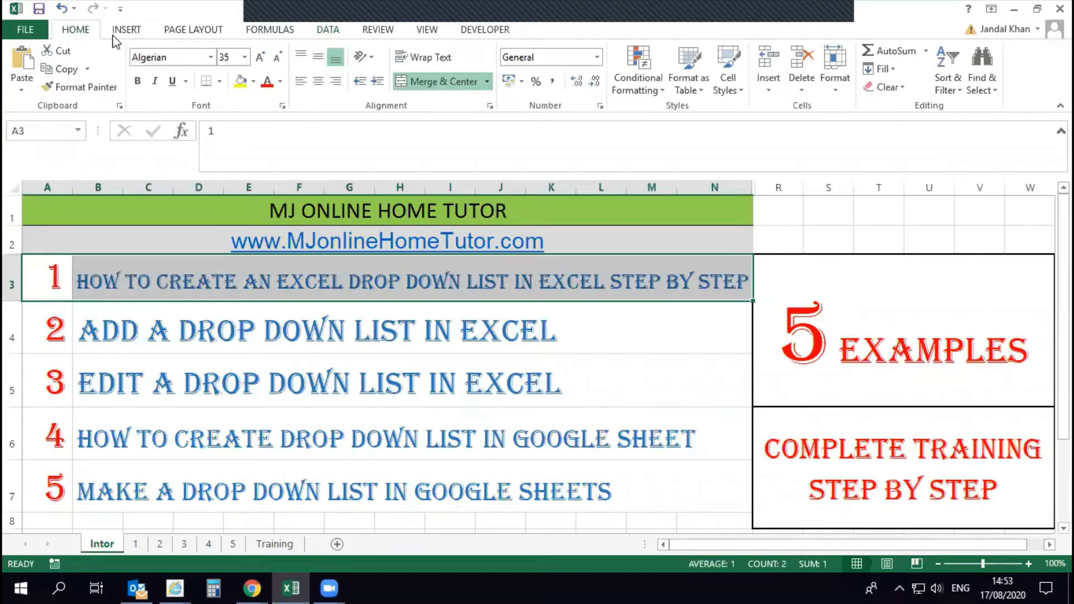
{"action": "left_click", "coordinate": [254, 82]}
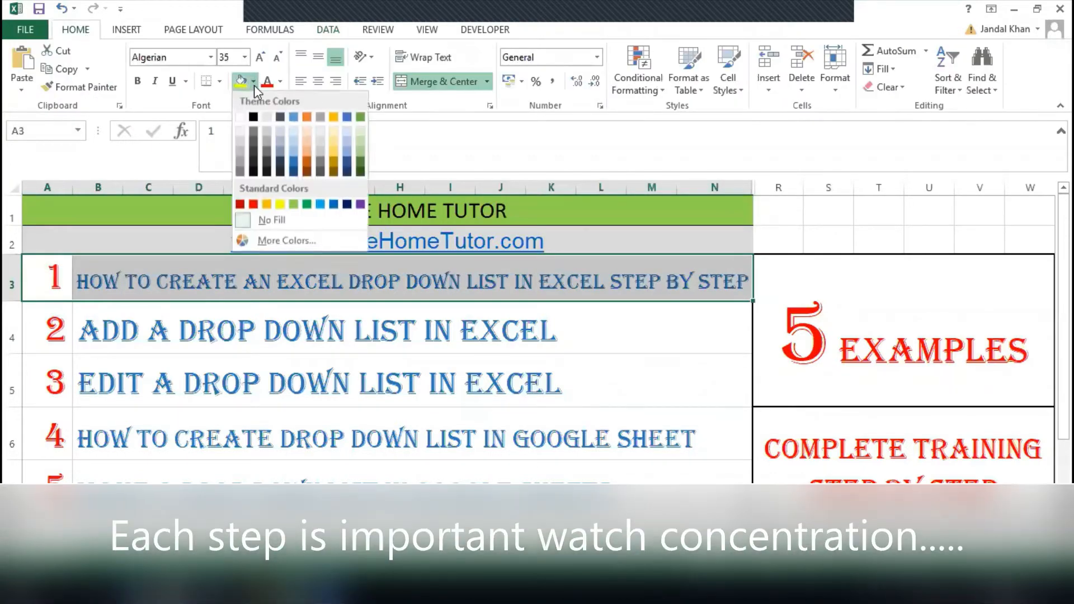
{"action": "left_click", "coordinate": [361, 133]}
{"action": "left_click", "coordinate": [322, 311]}
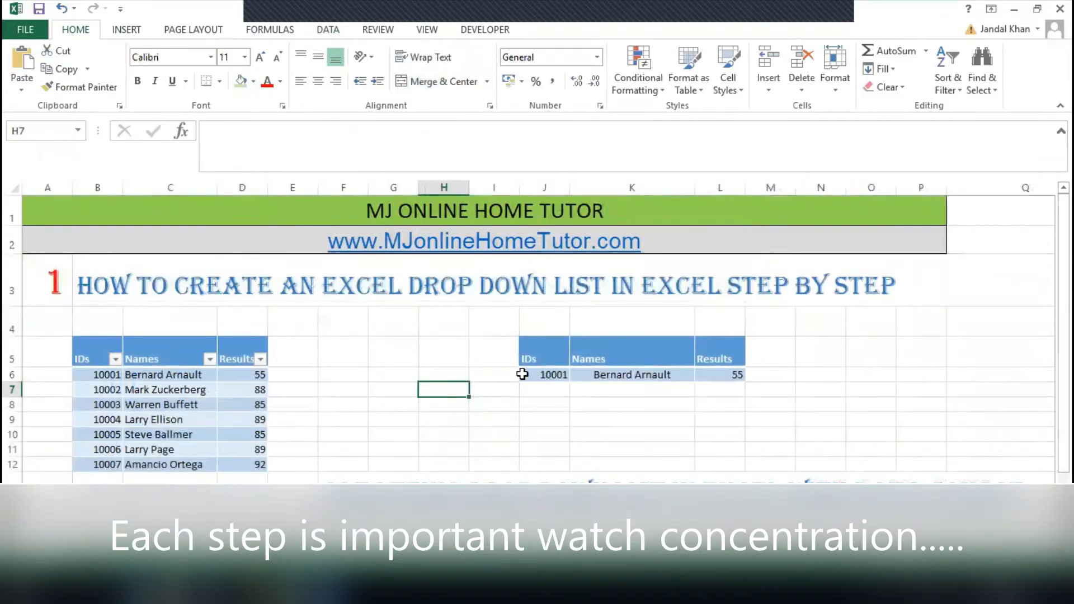
Enter the ID from row 7 of the source table in J6 and select the lookup result cells and matching source record.
{"action": "left_click", "coordinate": [534, 375]}
{"action": "type", "text": "10"}
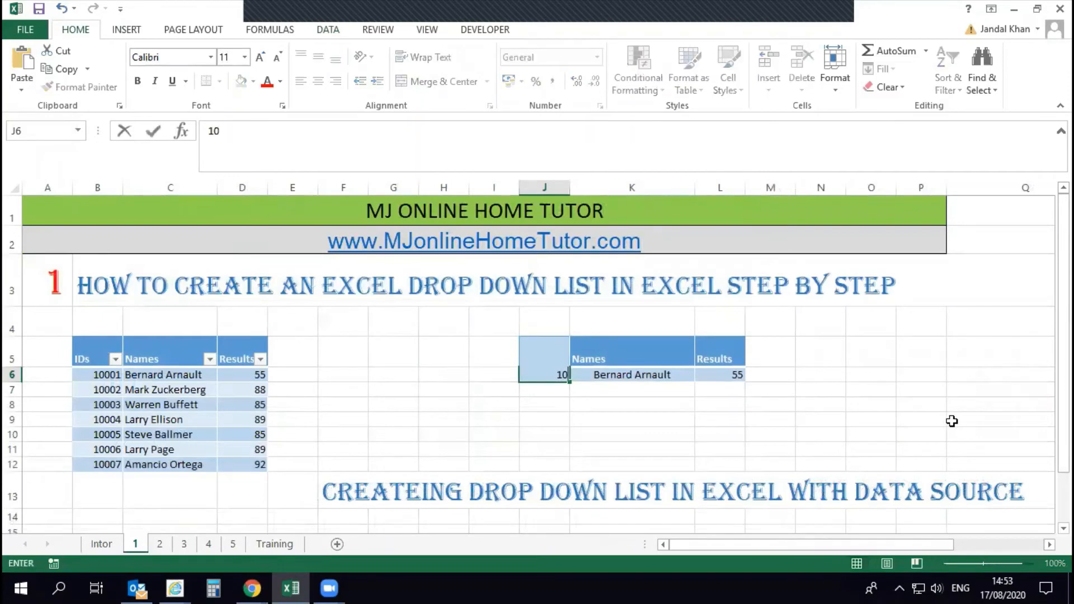
{"action": "type", "text": "002"}
{"action": "key", "text": "Return"}
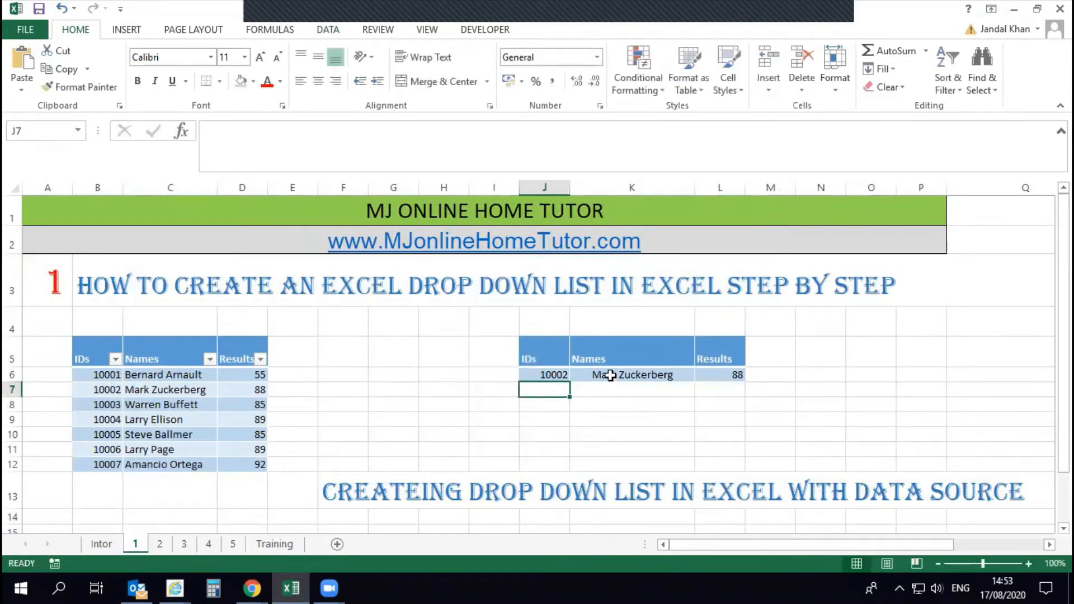
{"action": "left_click", "coordinate": [610, 375]}
{"action": "left_click", "coordinate": [716, 375]}
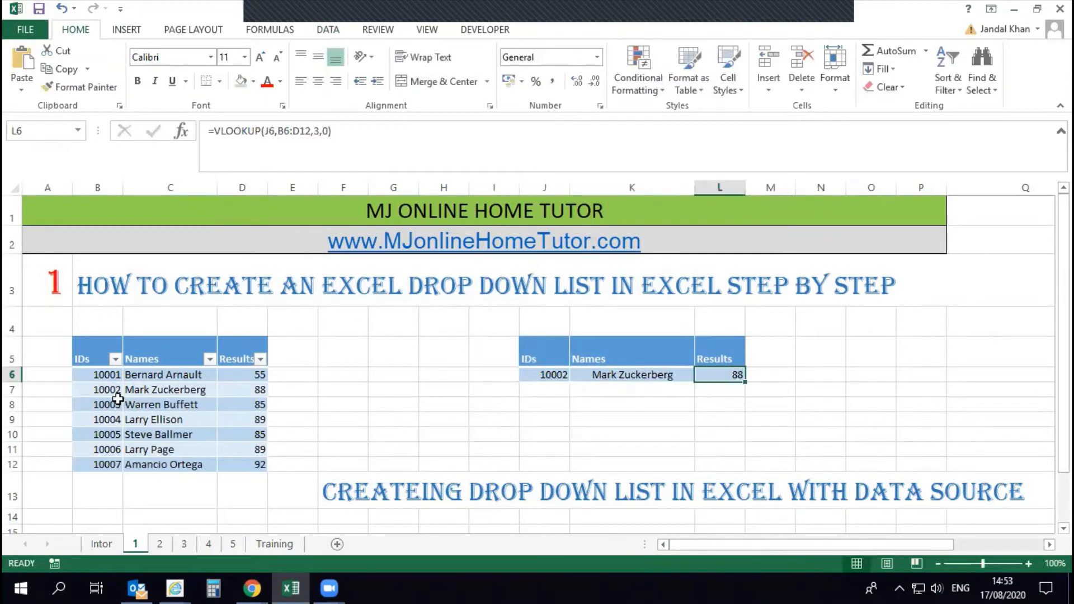
{"action": "left_click_drag", "start_coordinate": [114, 390], "coordinate": [185, 390]}
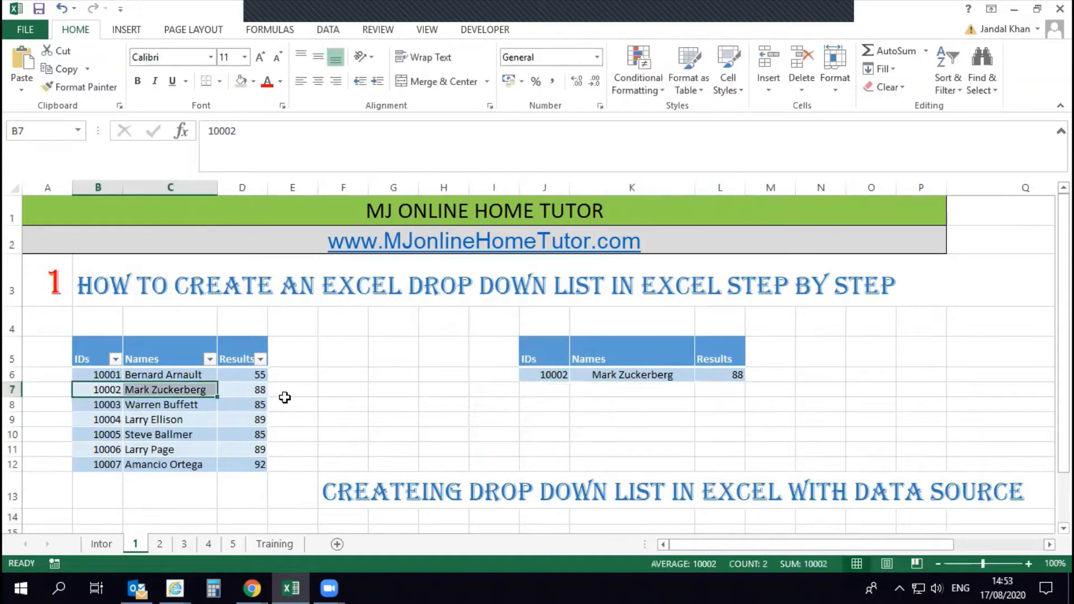
Set J6's data validation to allow a List with the source =$B$6:$B$12.
{"action": "left_click", "coordinate": [543, 375]}
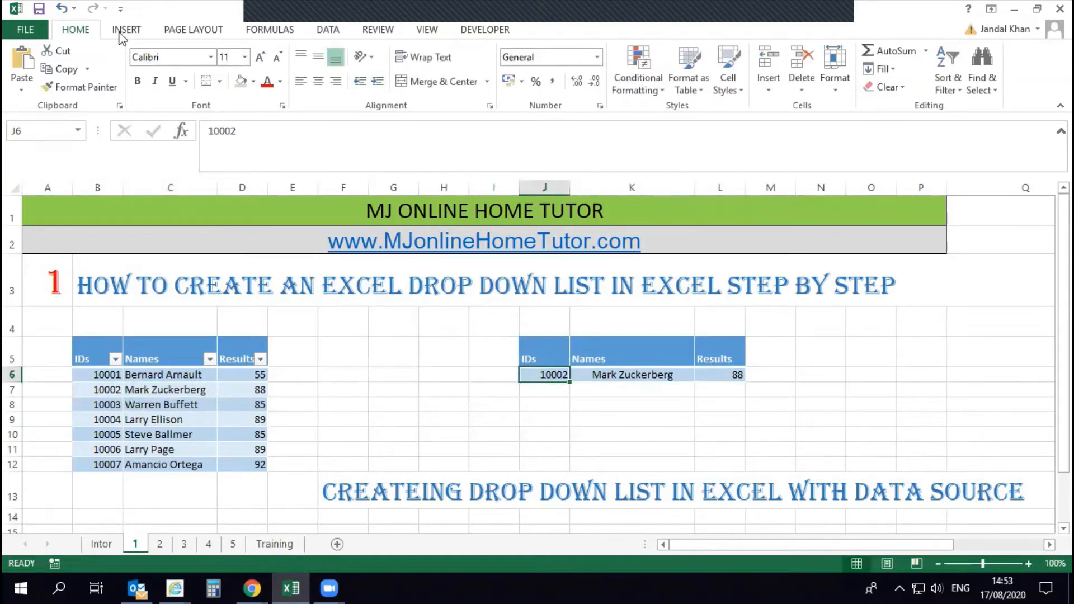
{"action": "left_click", "coordinate": [324, 31]}
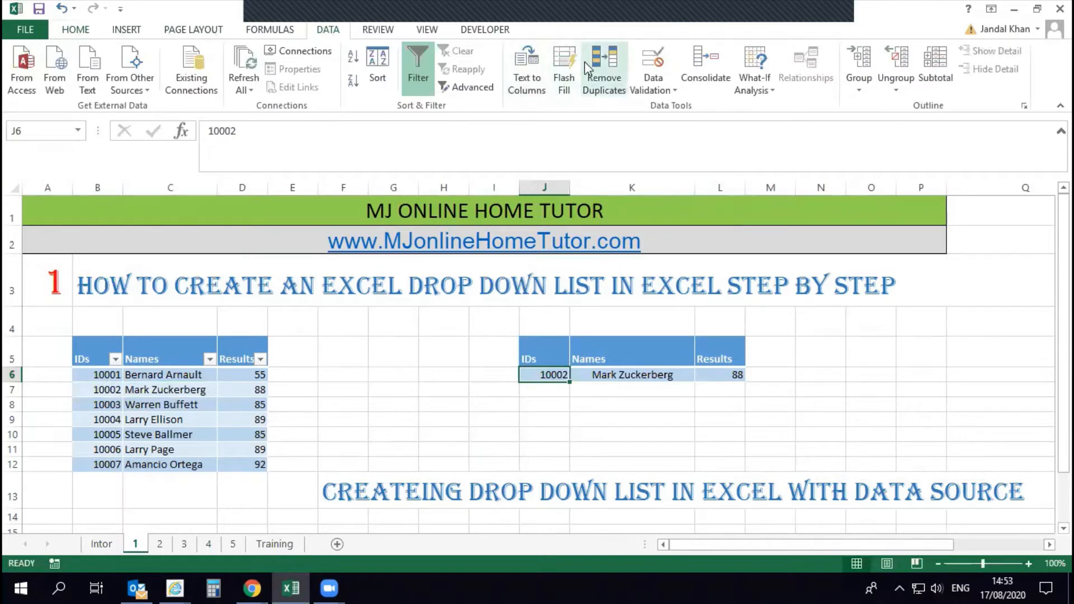
{"action": "left_click", "coordinate": [667, 90]}
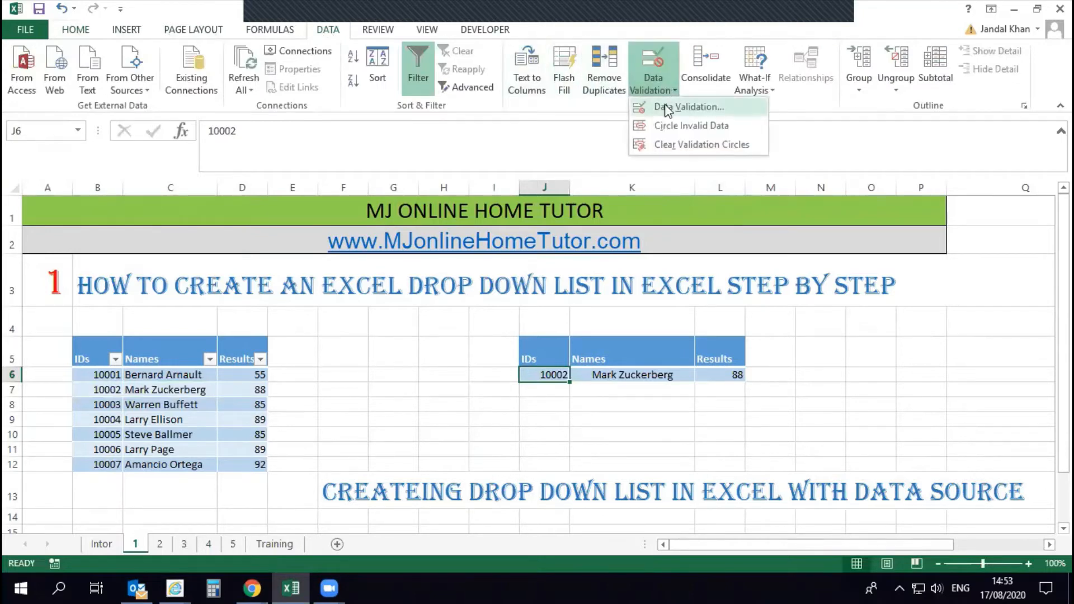
{"action": "left_click", "coordinate": [666, 106]}
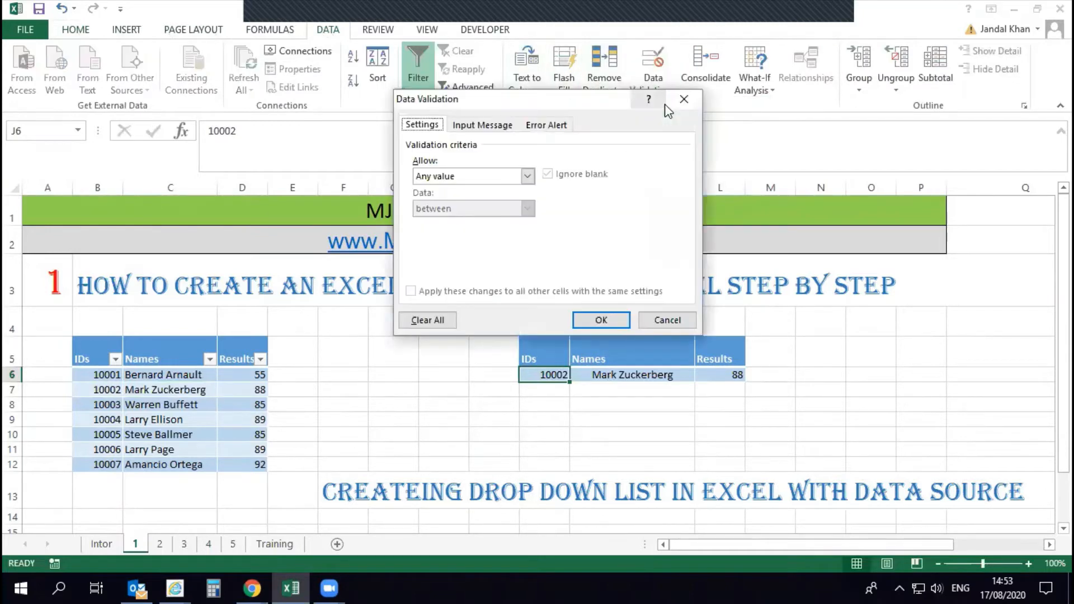
{"action": "left_click", "coordinate": [527, 177]}
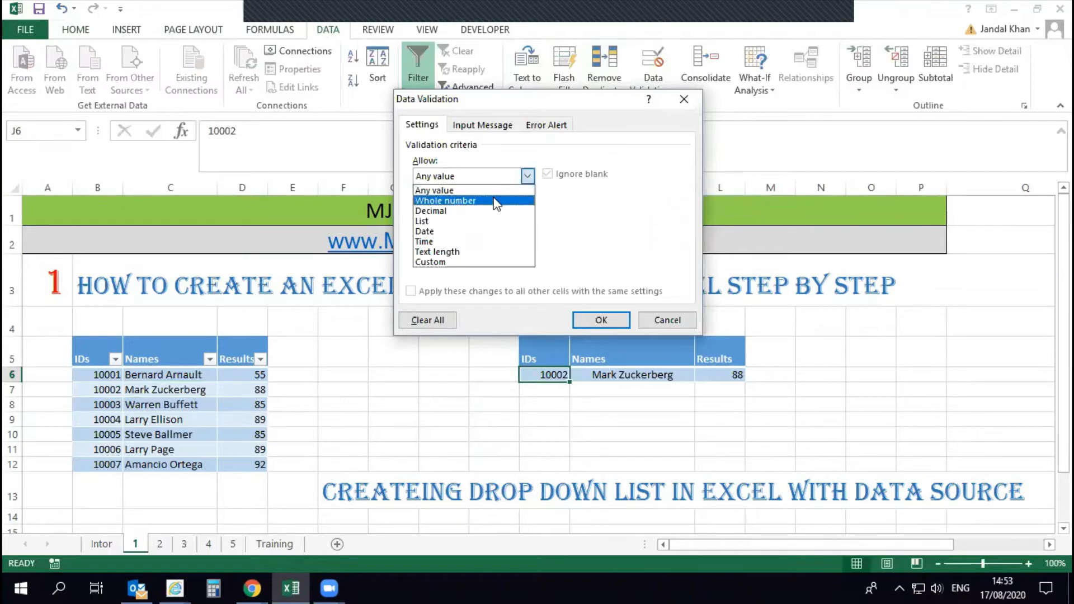
{"action": "left_click", "coordinate": [431, 218]}
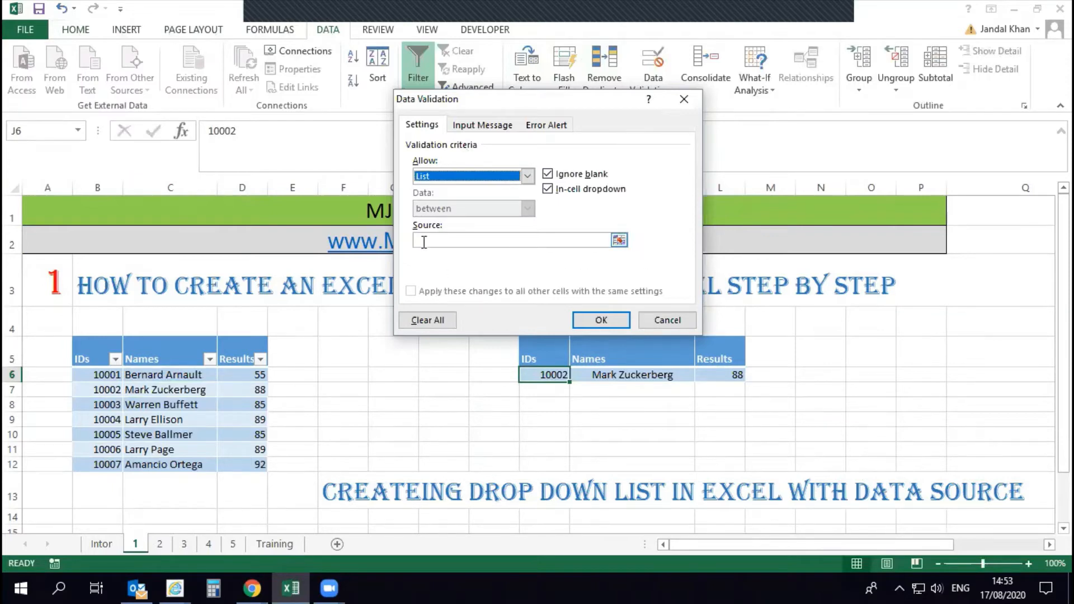
{"action": "left_click", "coordinate": [618, 241]}
{"action": "left_click_drag", "start_coordinate": [113, 371], "coordinate": [106, 463]}
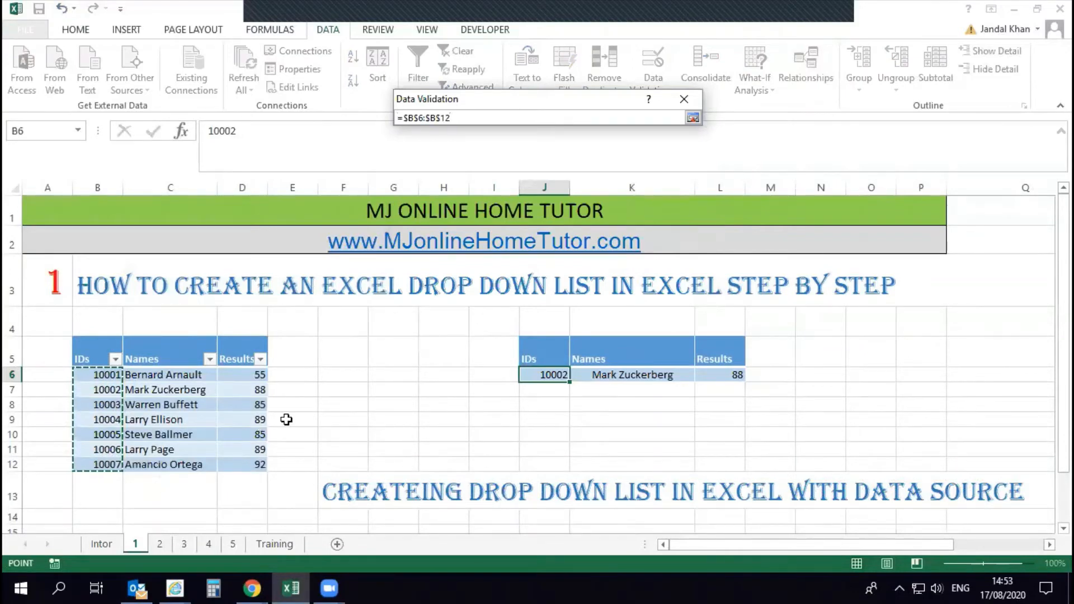
{"action": "key", "text": "Return"}
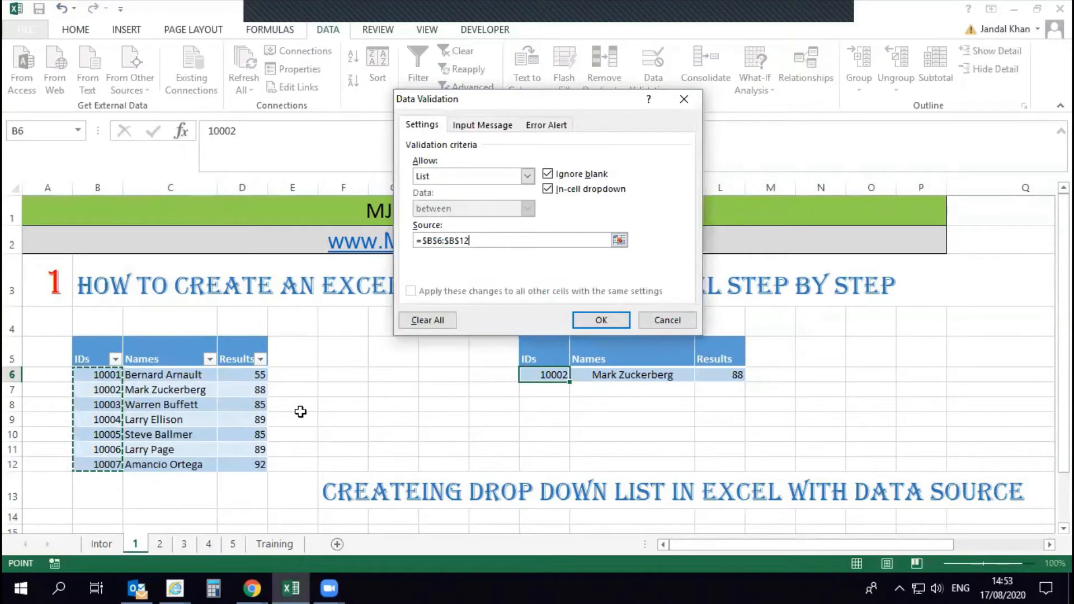
Give J6's validation an input message with "=X = X = X =" as both title and message, and apply the validation.
{"action": "left_click", "coordinate": [465, 126]}
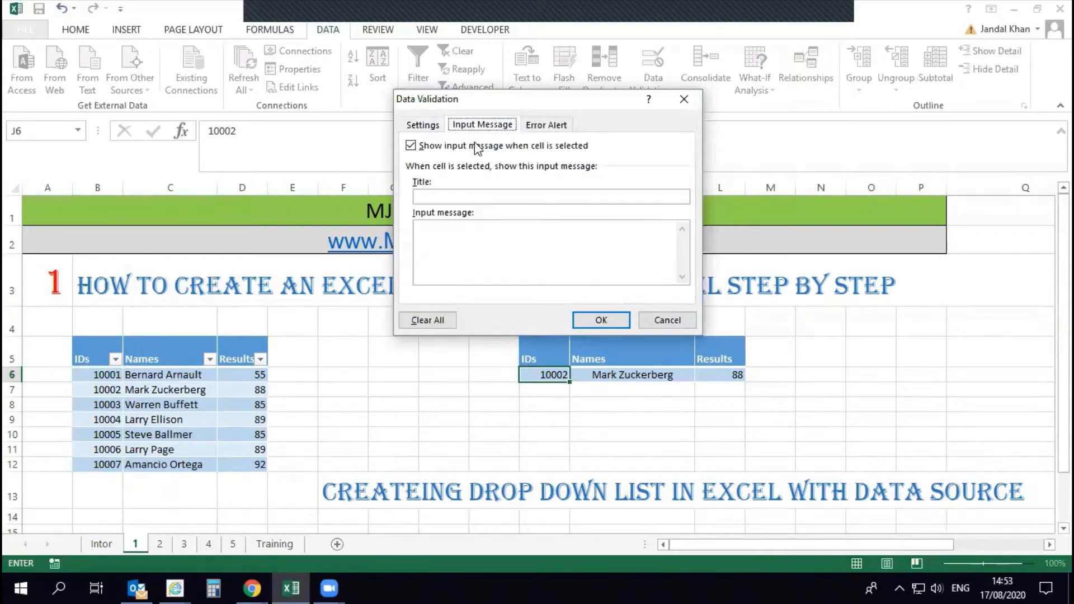
{"action": "left_click", "coordinate": [442, 195]}
{"action": "type", "text": "="}
{"action": "key", "text": "Delete"}
{"action": "type", "text": "X = X = X"}
{"action": "key", "text": "End"}
{"action": "type", "text": "="}
{"action": "key", "text": "Left"}
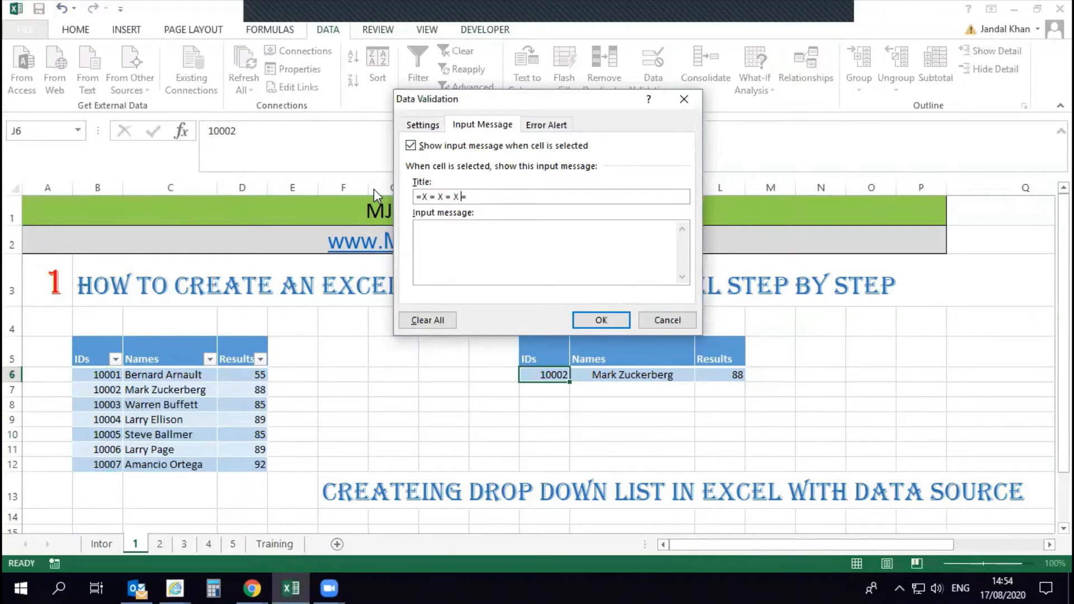
{"action": "left_click", "coordinate": [477, 199]}
{"action": "left_click", "coordinate": [509, 246]}
{"action": "left_click", "coordinate": [584, 320]}
{"action": "left_click", "coordinate": [492, 448]}
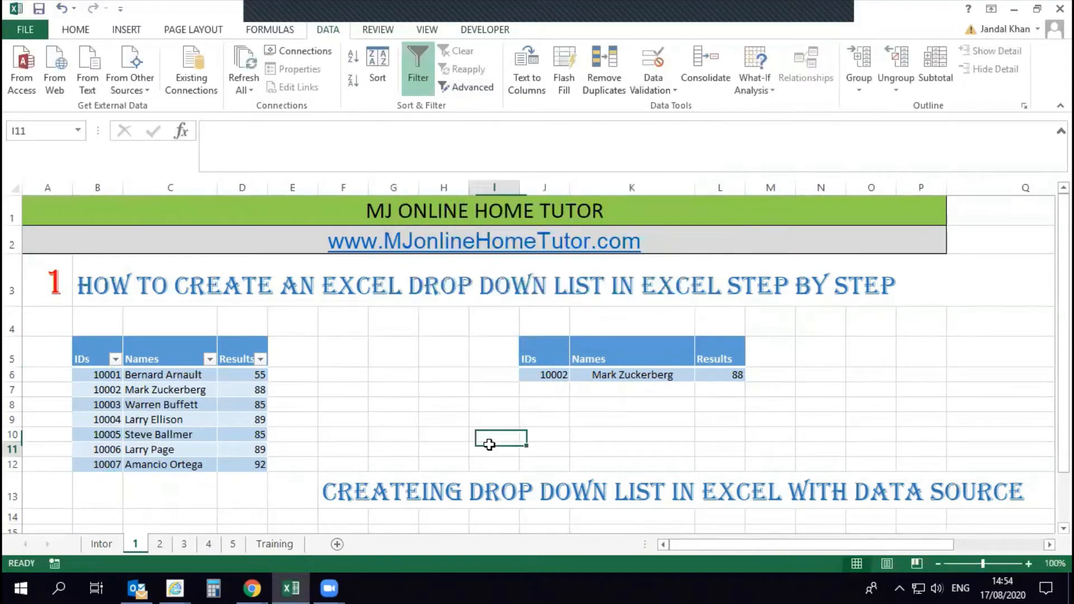
Choose the last ID of the source table from the drop-down list in J6 and select the name lookup cell.
{"action": "left_click", "coordinate": [559, 374]}
{"action": "left_click", "coordinate": [579, 375]}
{"action": "left_click", "coordinate": [546, 451]}
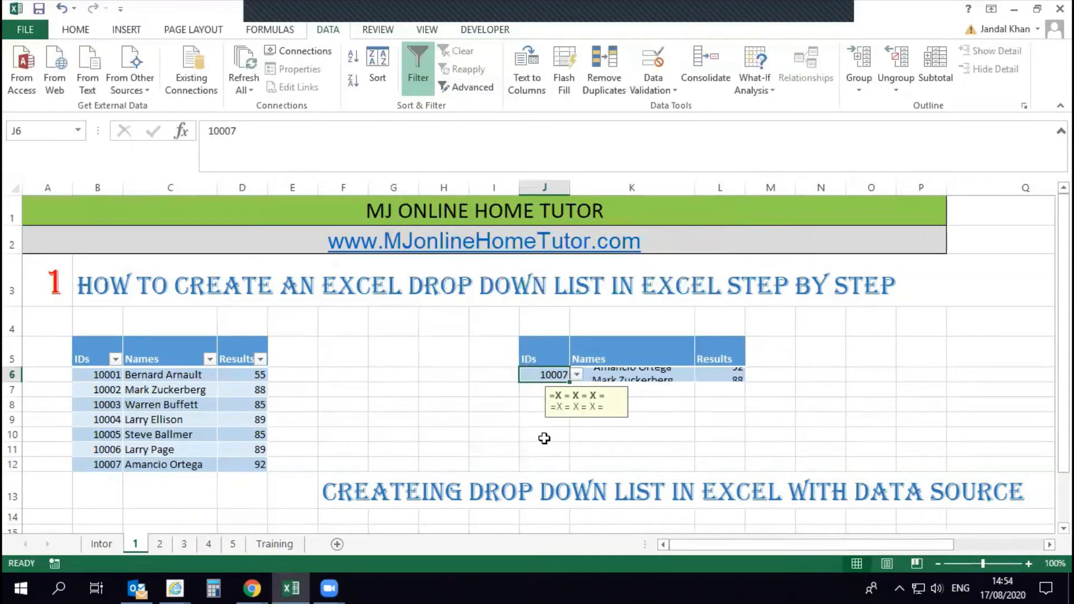
{"action": "left_click", "coordinate": [615, 377]}
{"action": "left_click", "coordinate": [555, 374]}
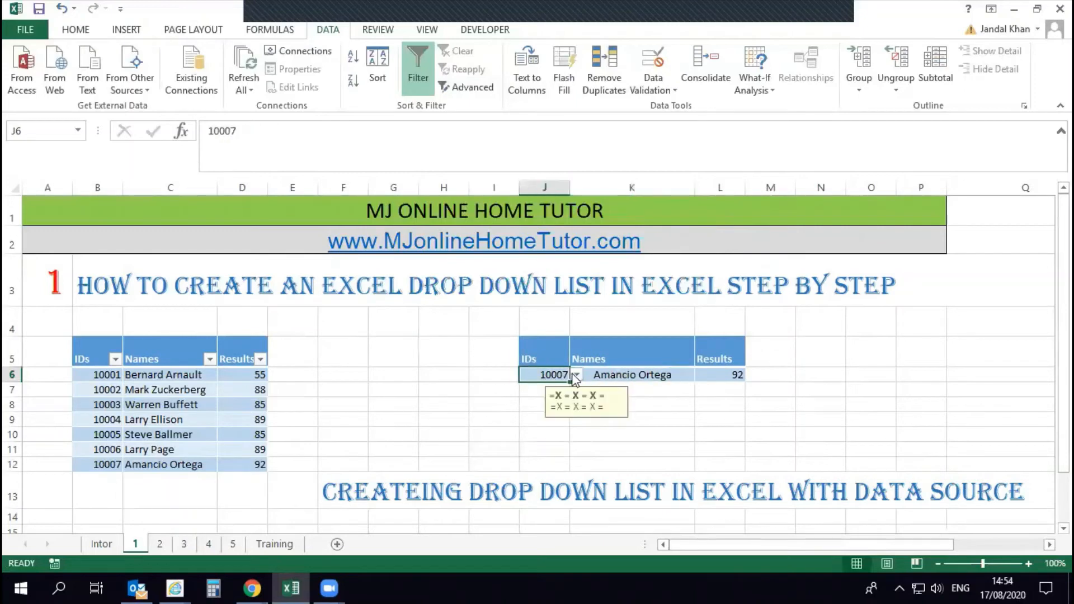
Try to enter the unlisted value 5000 in J6 and abandon the entry.
{"action": "left_click", "coordinate": [577, 375]}
{"action": "type", "text": "5000"}
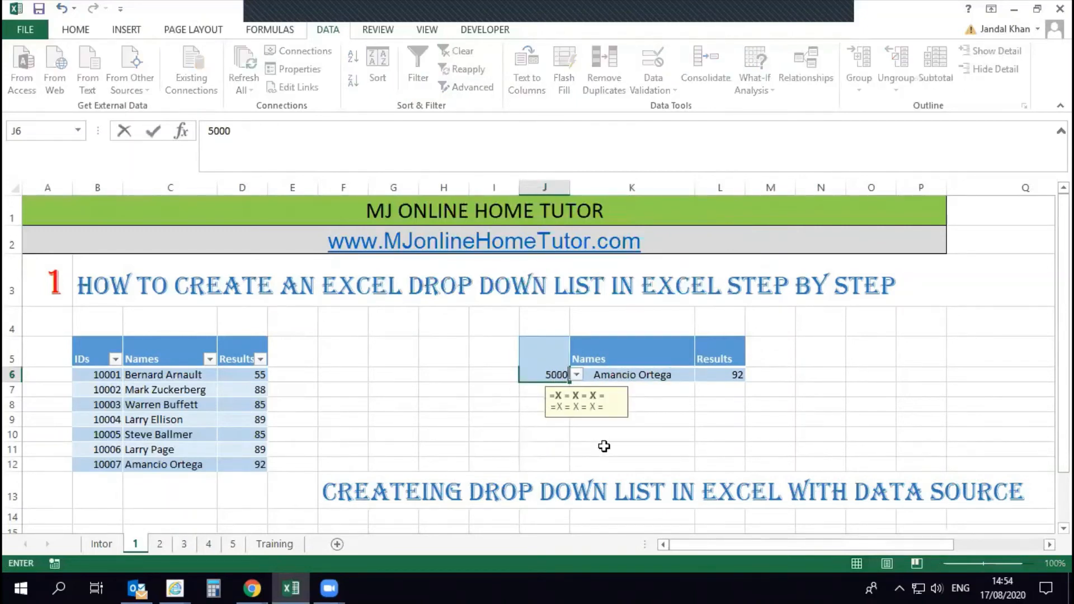
{"action": "key", "text": "Return"}
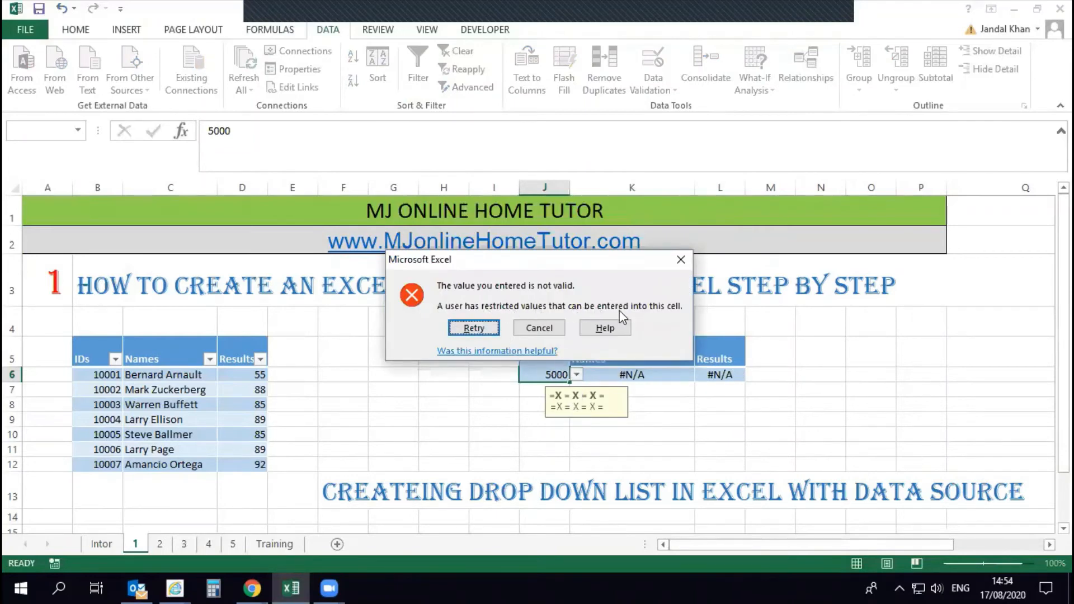
{"action": "left_click", "coordinate": [474, 328]}
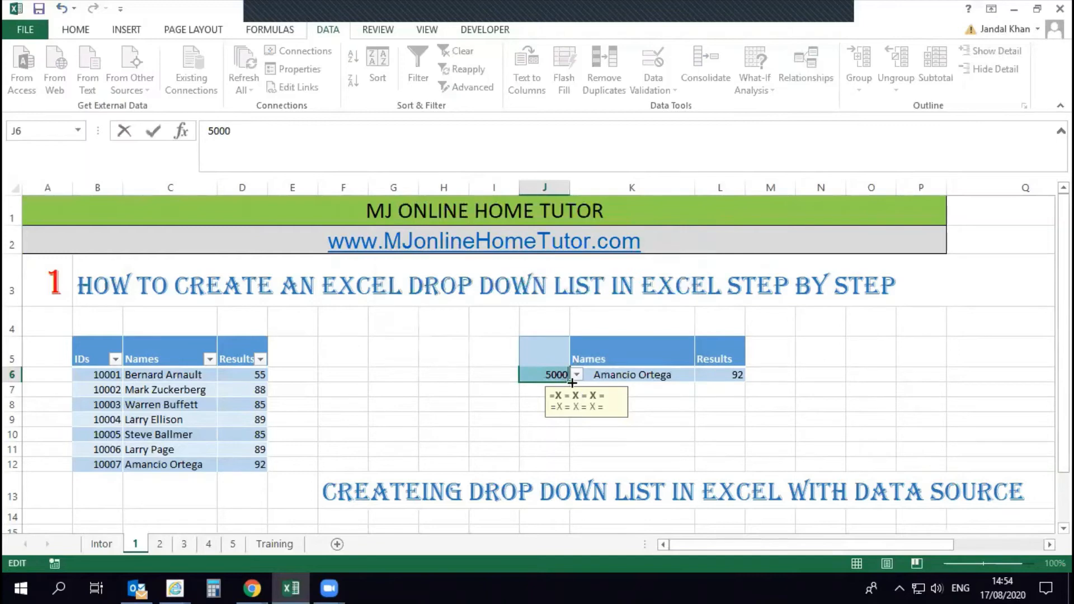
{"action": "left_click", "coordinate": [512, 412]}
{"action": "left_click", "coordinate": [554, 331]}
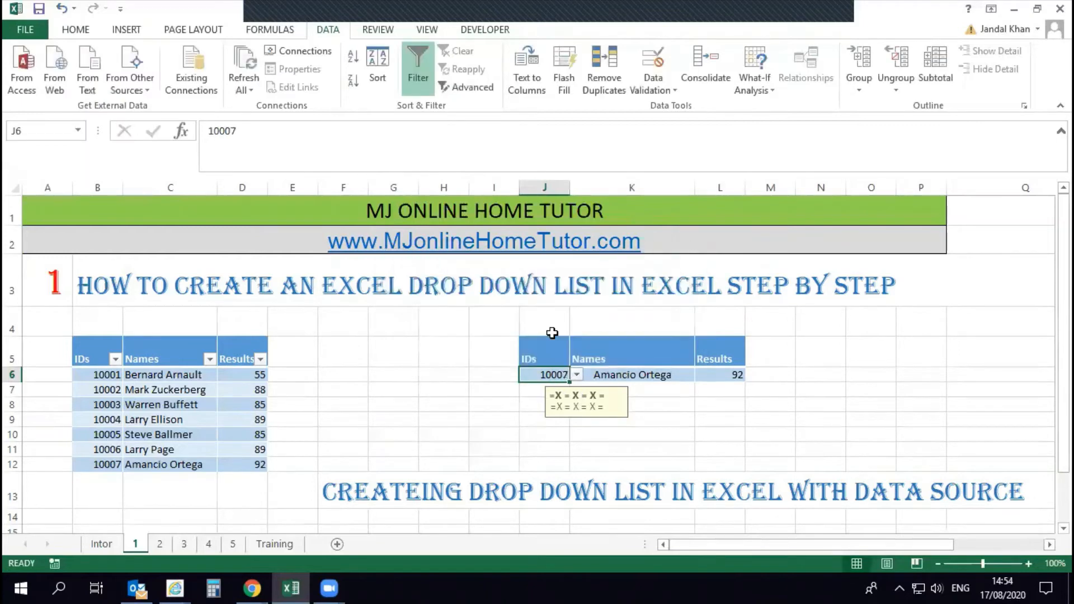